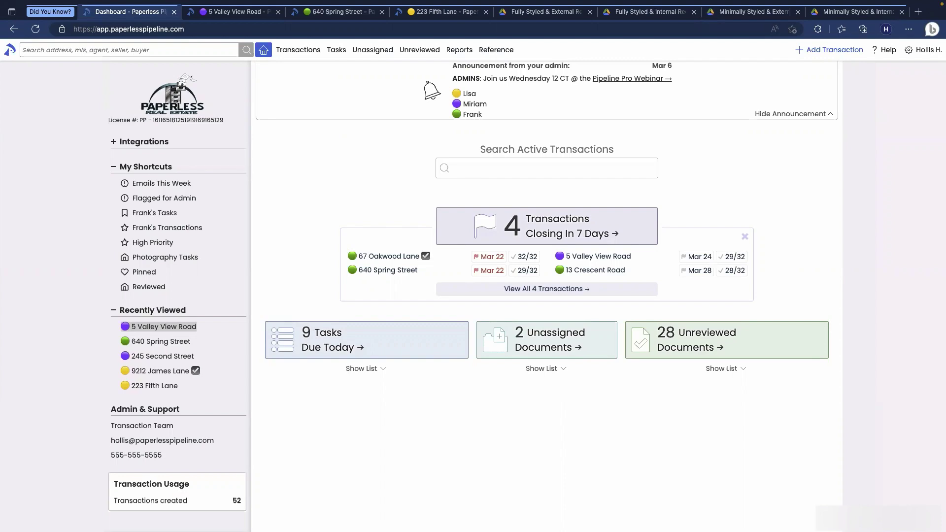
pyautogui.click(215, 12)
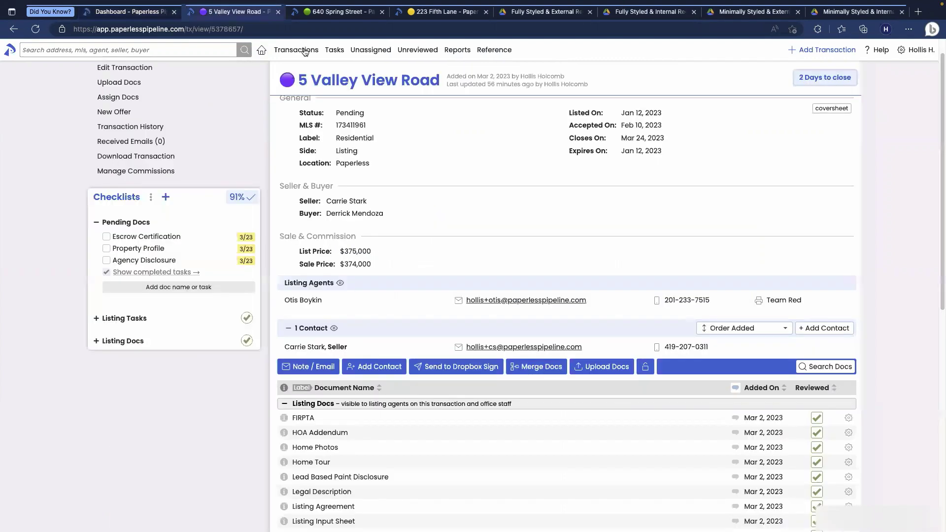
pyautogui.click(330, 368)
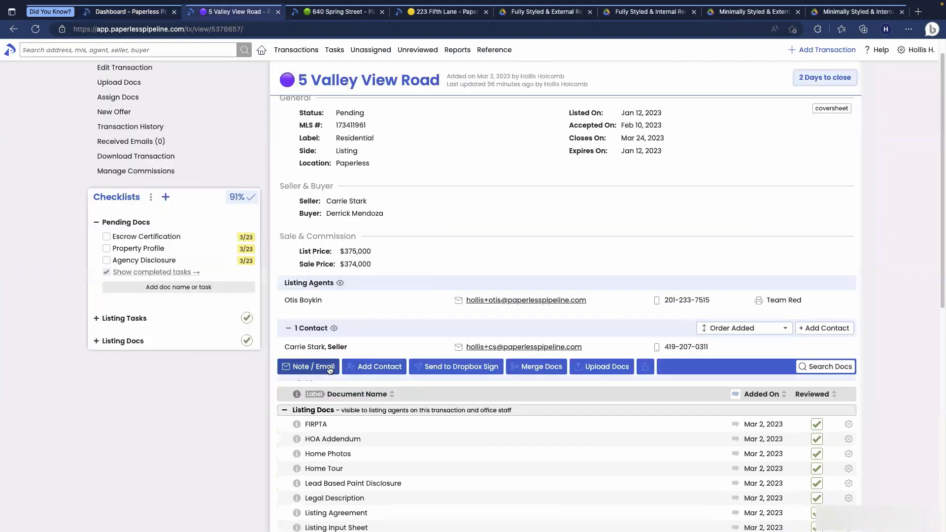
pyautogui.scroll(-4, 309, 354)
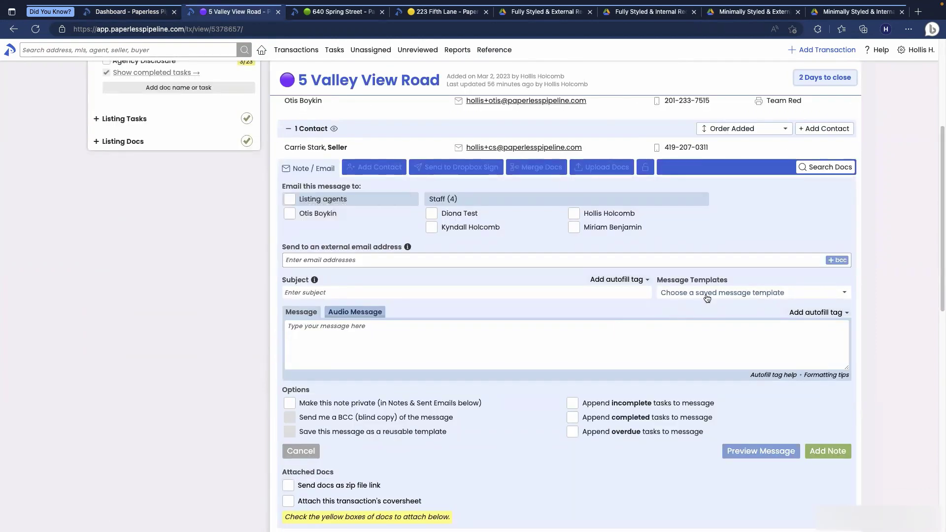
pyautogui.click(682, 293)
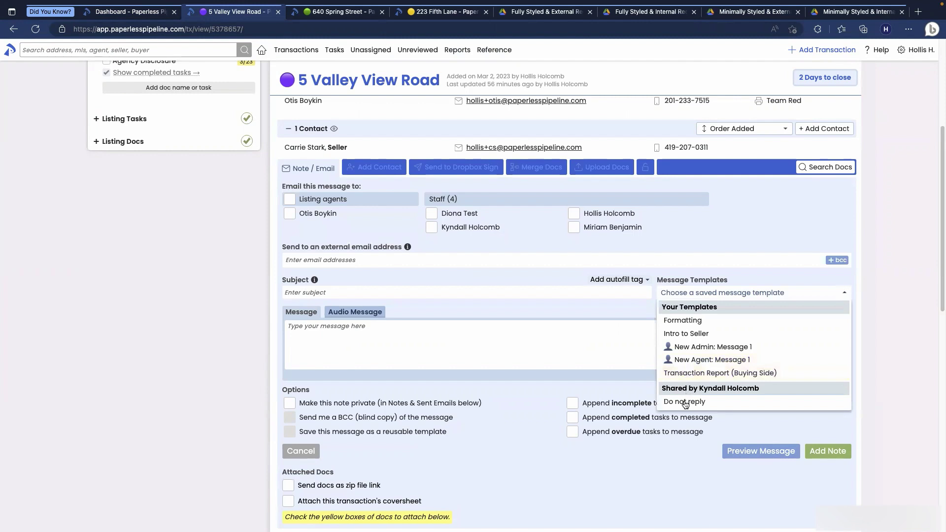
# Step: Apply the Intro to Seller template, enlarge the message box, and preview the seller-name and listing-date tags filled in
pyautogui.click(704, 335)
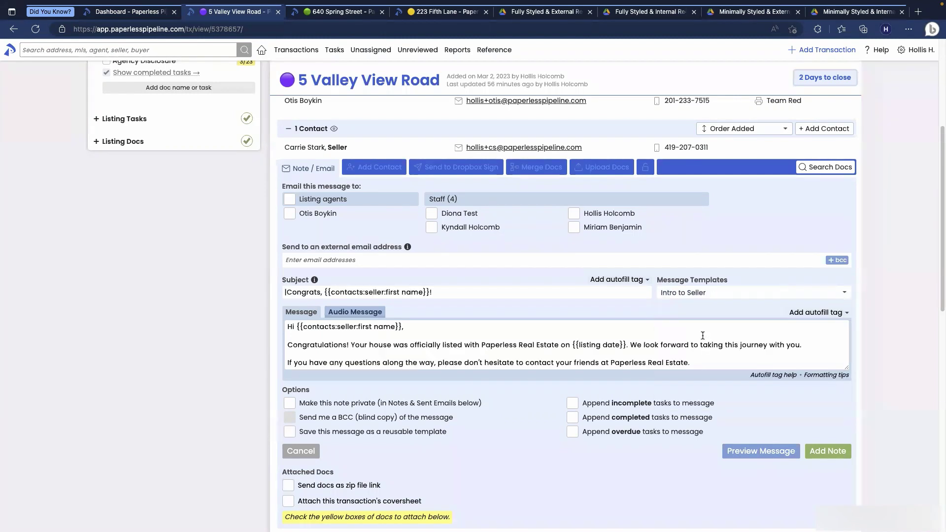
pyautogui.moveTo(846, 368); pyautogui.dragTo(844, 401)
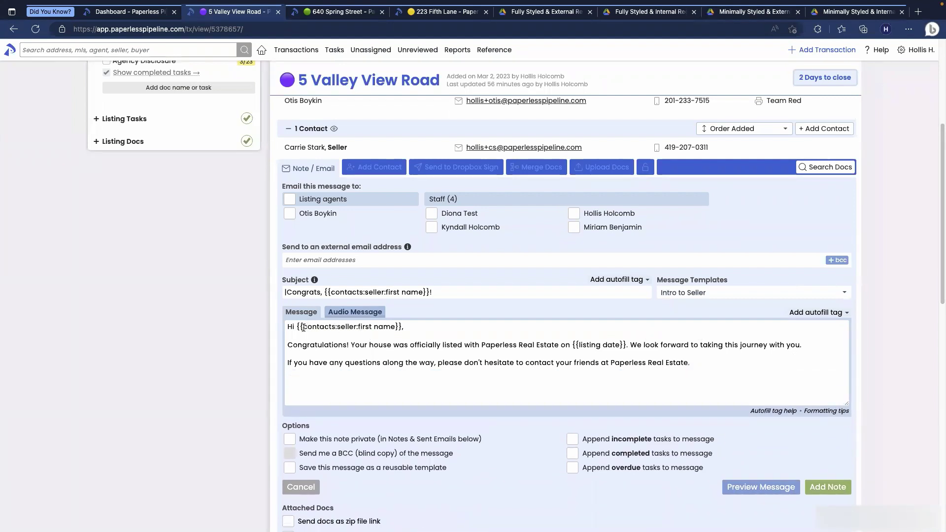
pyautogui.moveTo(298, 328); pyautogui.dragTo(390, 328)
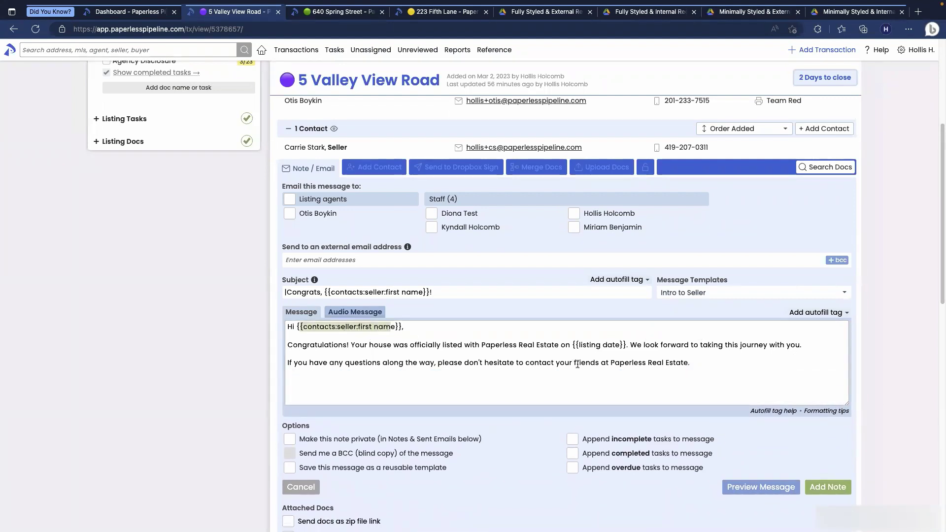
pyautogui.moveTo(576, 345); pyautogui.dragTo(625, 347)
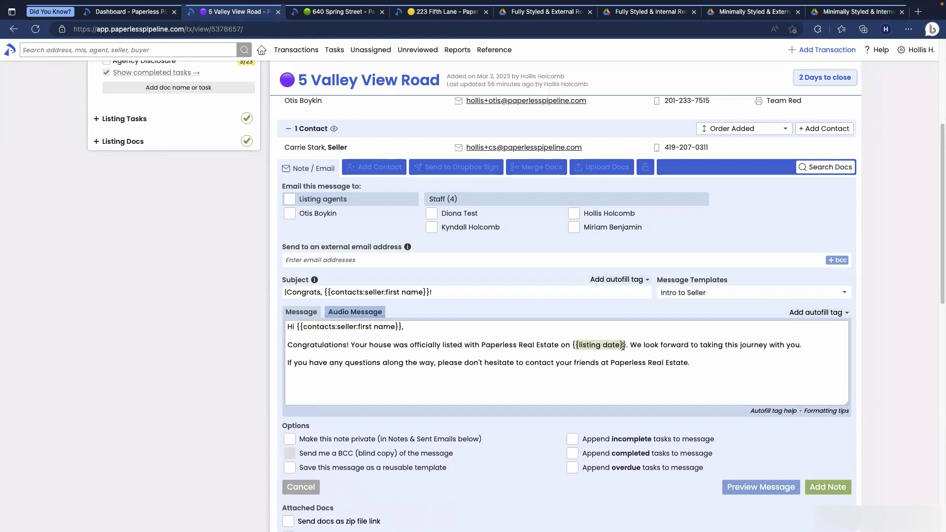
pyautogui.click(748, 488)
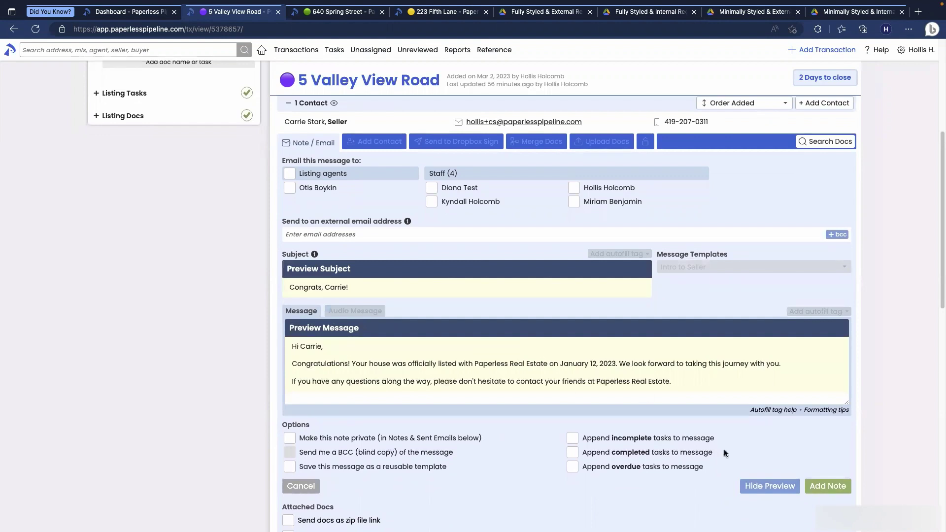
# Step: Return to editing, keep Intro to Seller as the template, and add the seller contact as a recipient
pyautogui.click(774, 487)
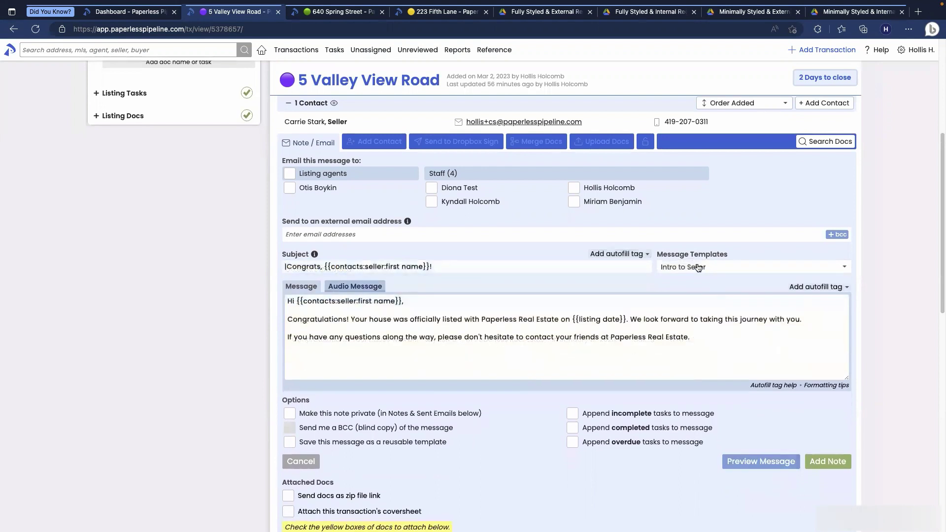
pyautogui.click(699, 268)
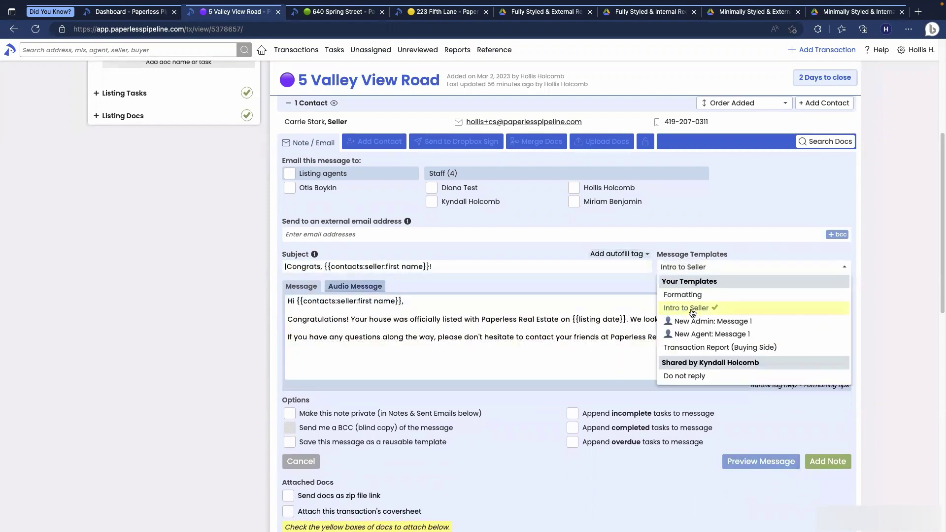
pyautogui.click(692, 309)
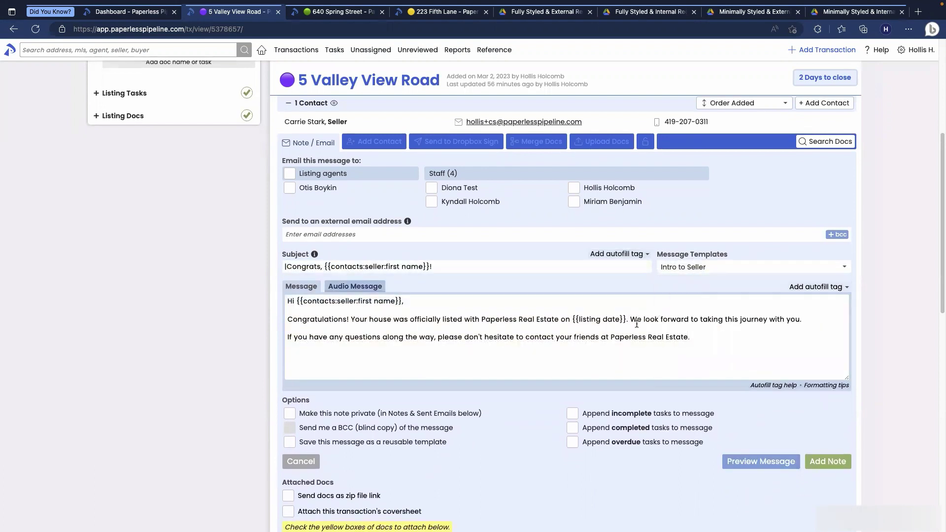
pyautogui.moveTo(300, 123); pyautogui.dragTo(318, 235)
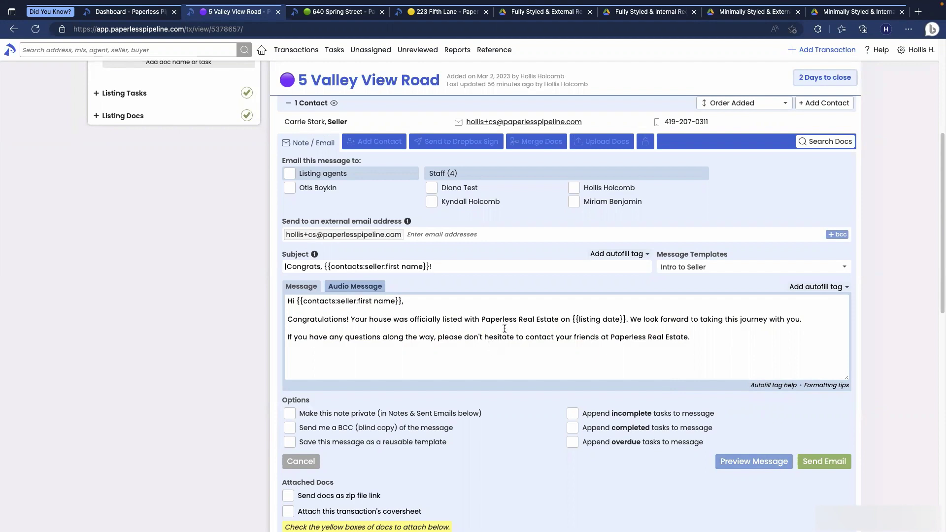
# Step: Replace {{listing date}} in the congratulations line with a freshly inserted listing date autofill tag
pyautogui.click(573, 320)
pyautogui.moveTo(573, 319); pyautogui.dragTo(627, 320)
pyautogui.press('BackSpace')
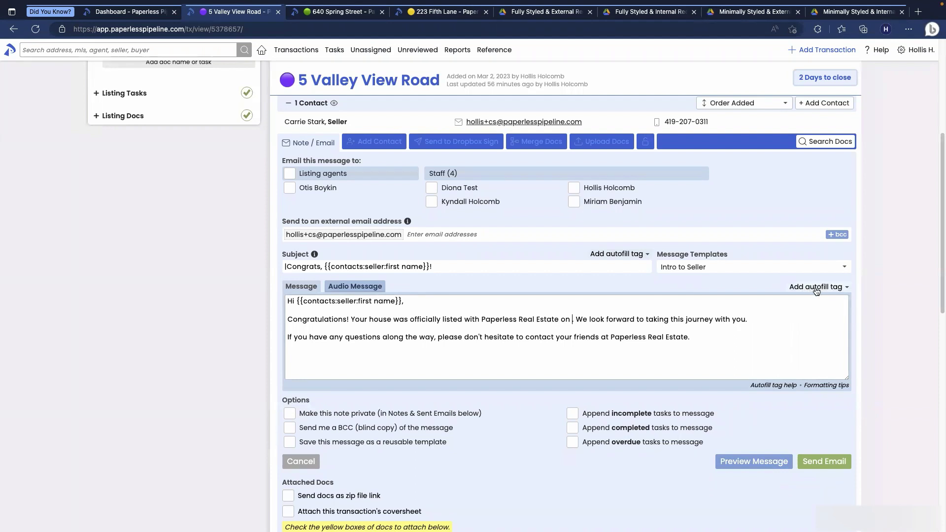
pyautogui.click(824, 290)
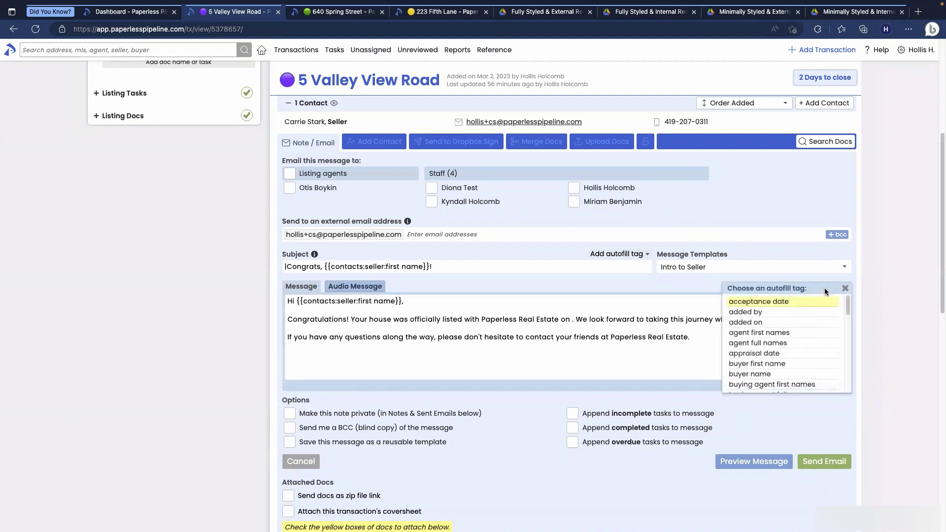
pyautogui.write('list')
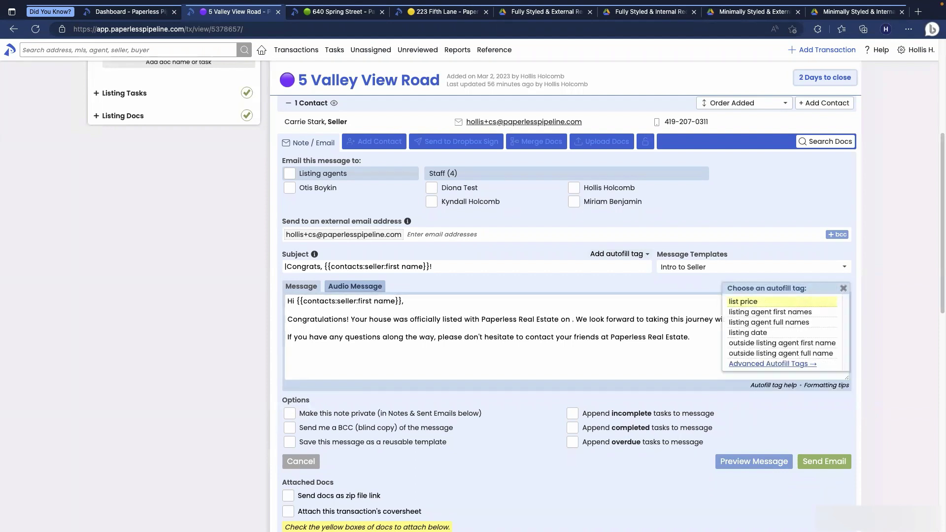
pyautogui.write('i')
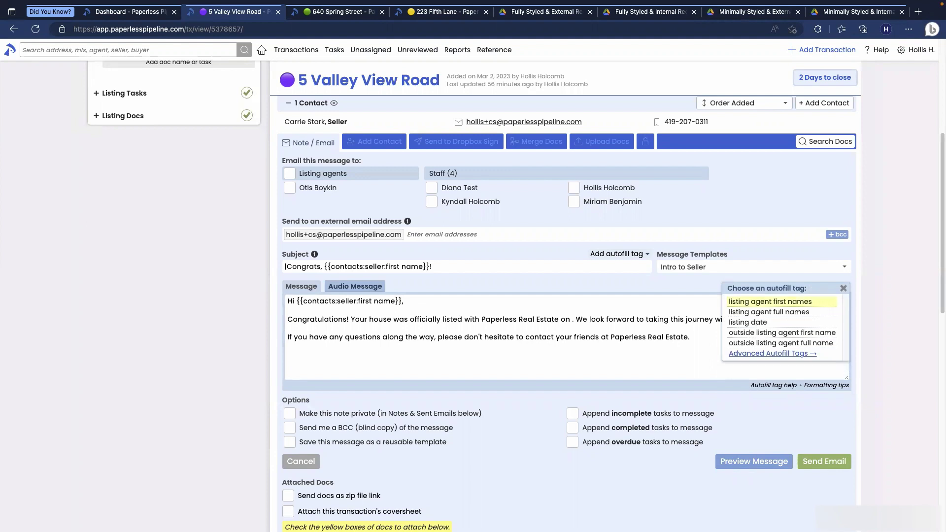
pyautogui.click(747, 323)
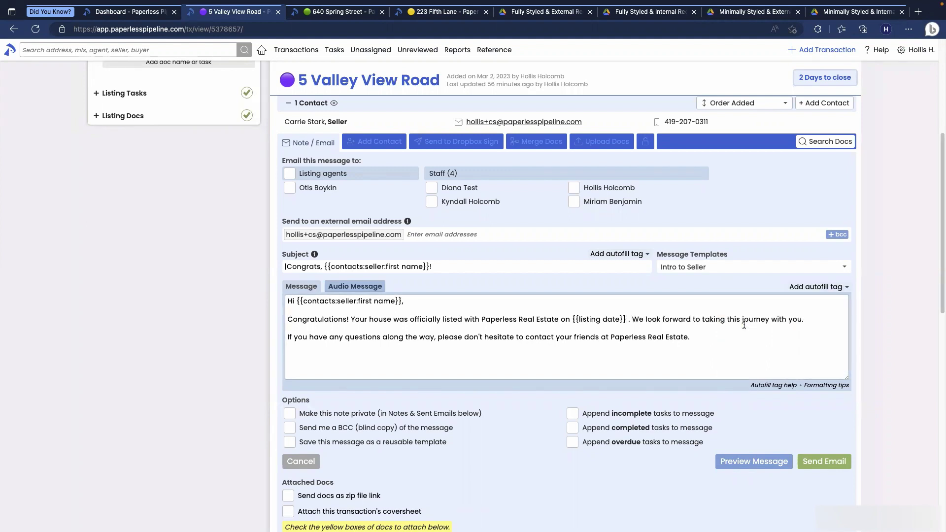
pyautogui.press('Delete')
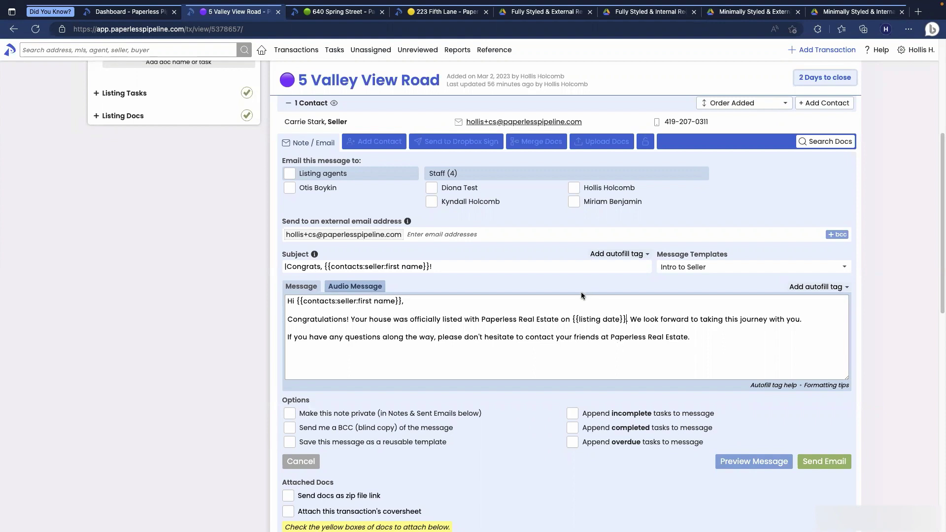
# Step: Save the message as template 'Intro to Seller 2', email it to the seller, and open the account menu
pyautogui.click(291, 444)
pyautogui.scroll(-4, 296, 444)
pyautogui.moveTo(450, 273); pyautogui.dragTo(271, 267)
pyautogui.write('Int')
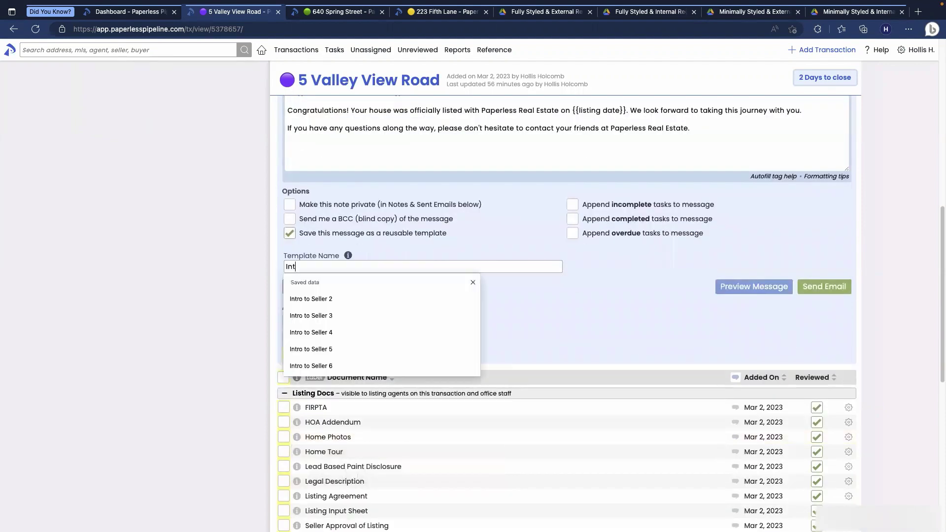
pyautogui.write('ro to Seller 2')
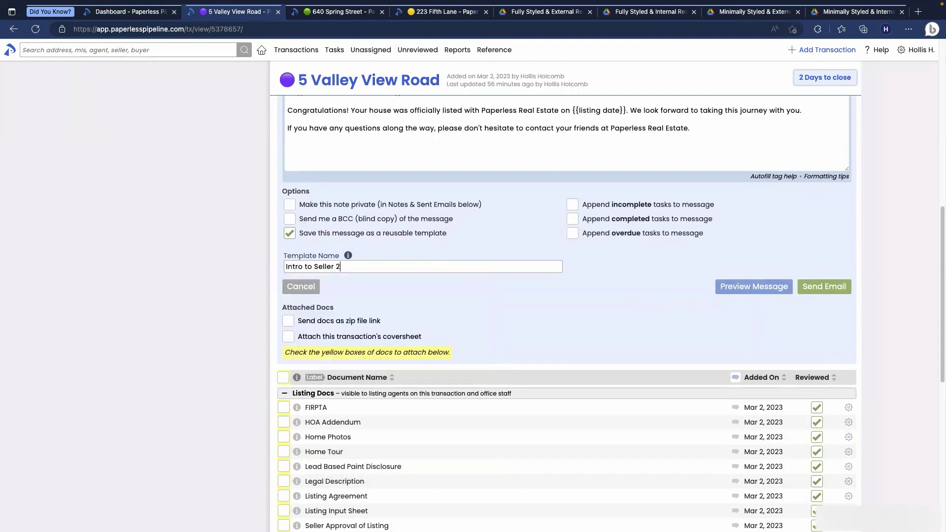
pyautogui.scroll(2, 380, 275)
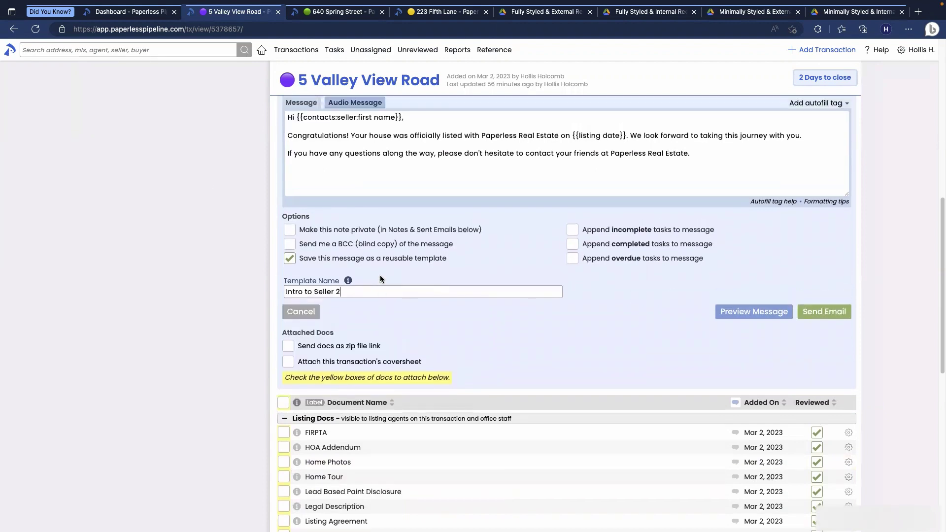
pyautogui.click(823, 356)
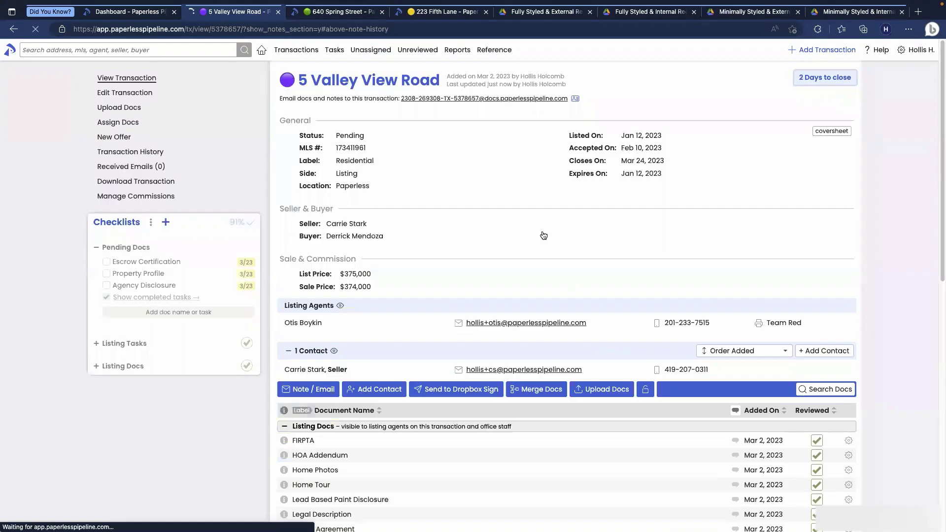
pyautogui.scroll(5, 327, 302)
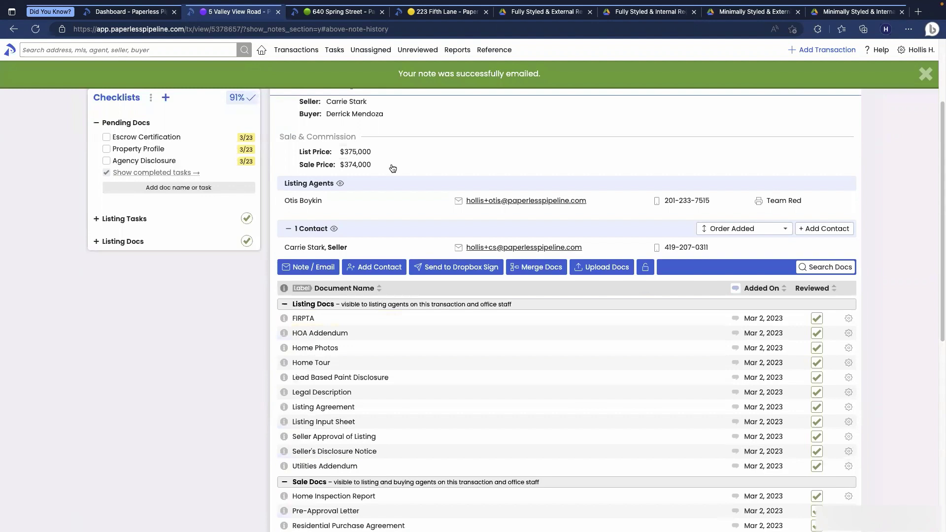
pyautogui.click(907, 53)
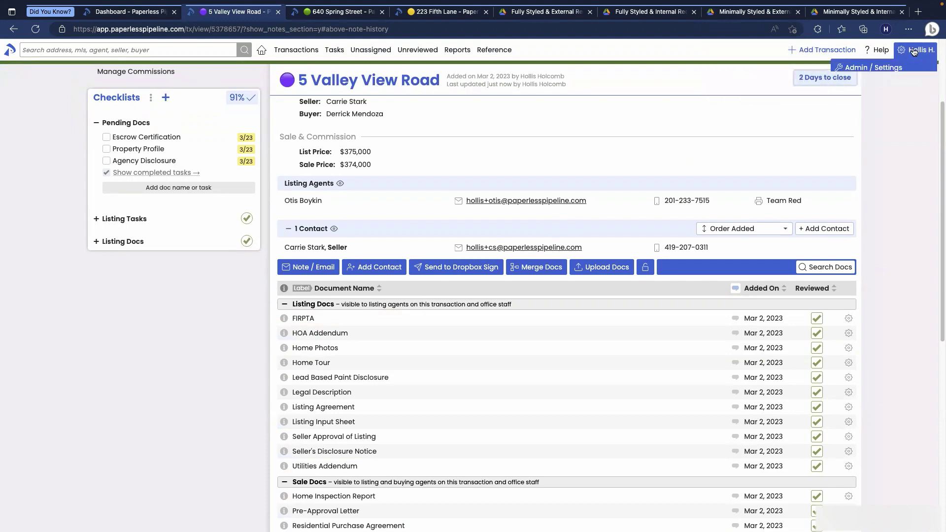
# Step: In Personal Profile's Email Templates, open Intro to Seller 2, check its Share options, and cancel
pyautogui.click(870, 85)
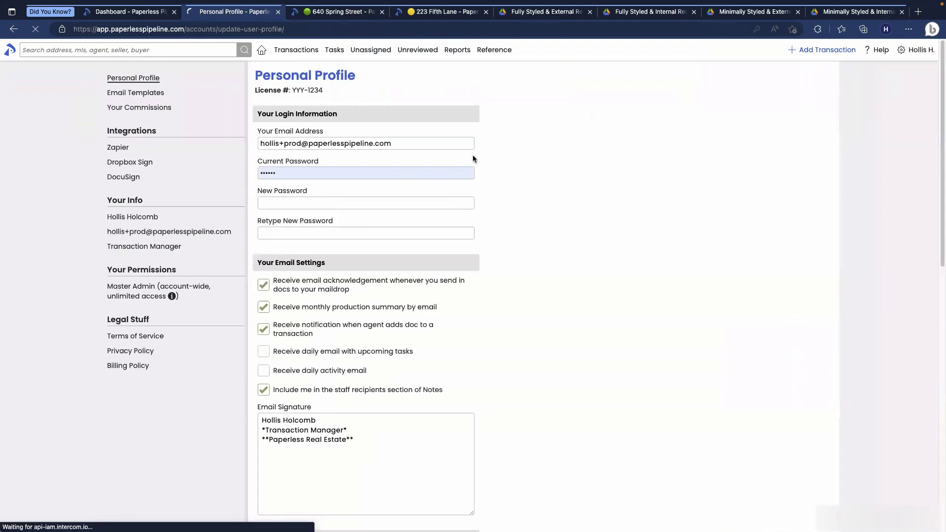
pyautogui.click(142, 98)
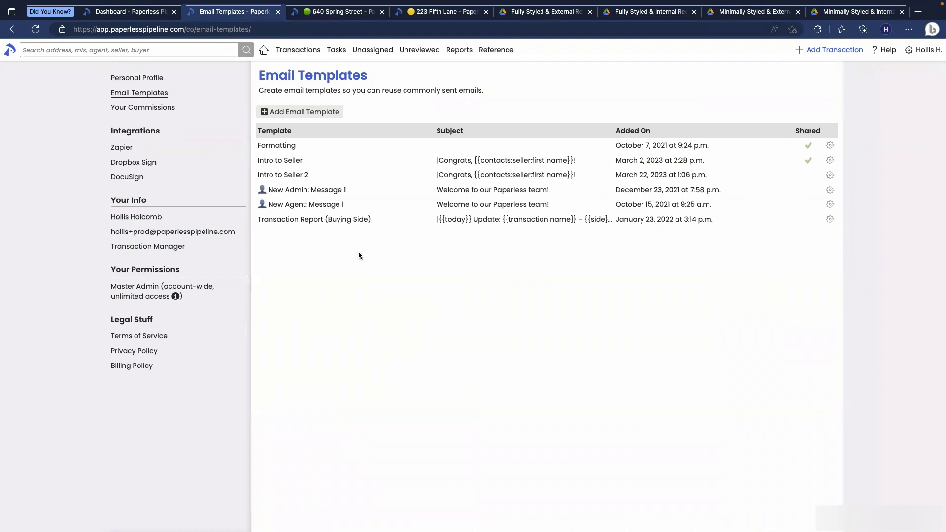
pyautogui.click(278, 175)
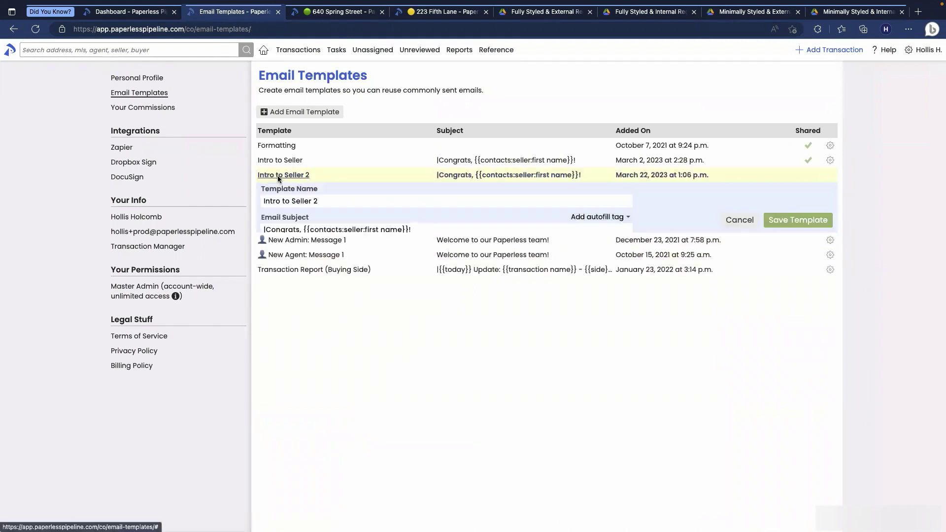
pyautogui.click(332, 341)
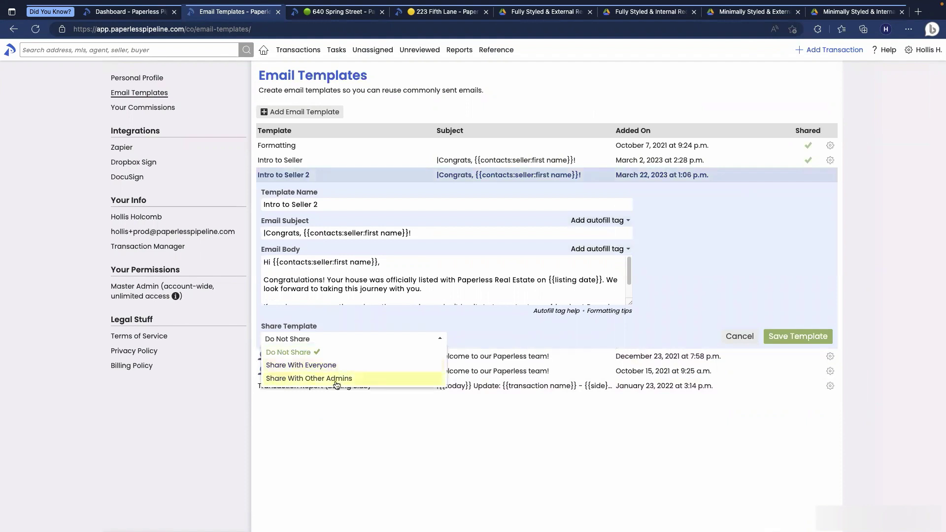
pyautogui.click(740, 336)
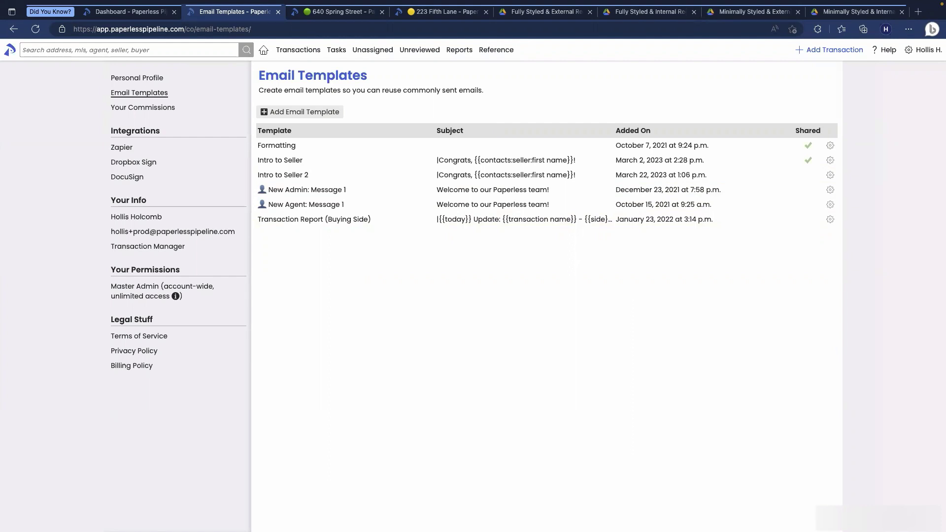
pyautogui.click(342, 16)
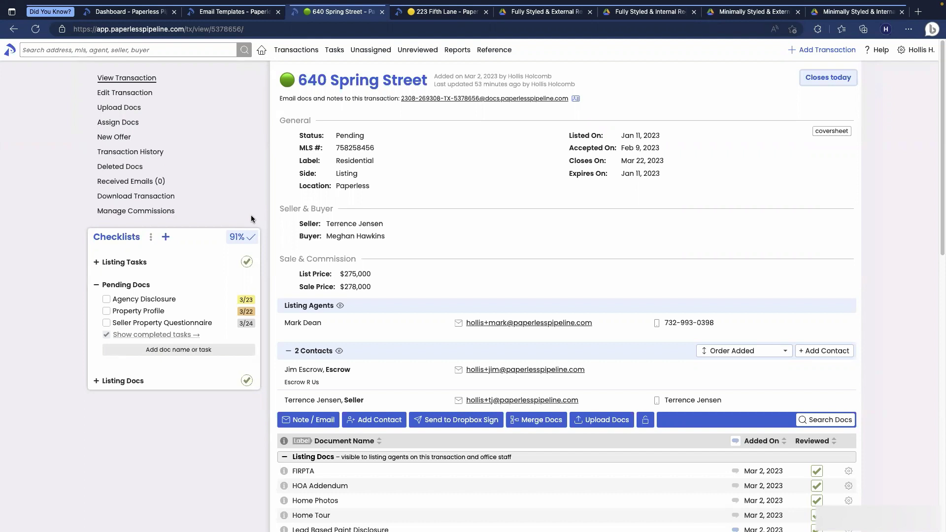
pyautogui.click(329, 418)
pyautogui.scroll(-2, 328, 412)
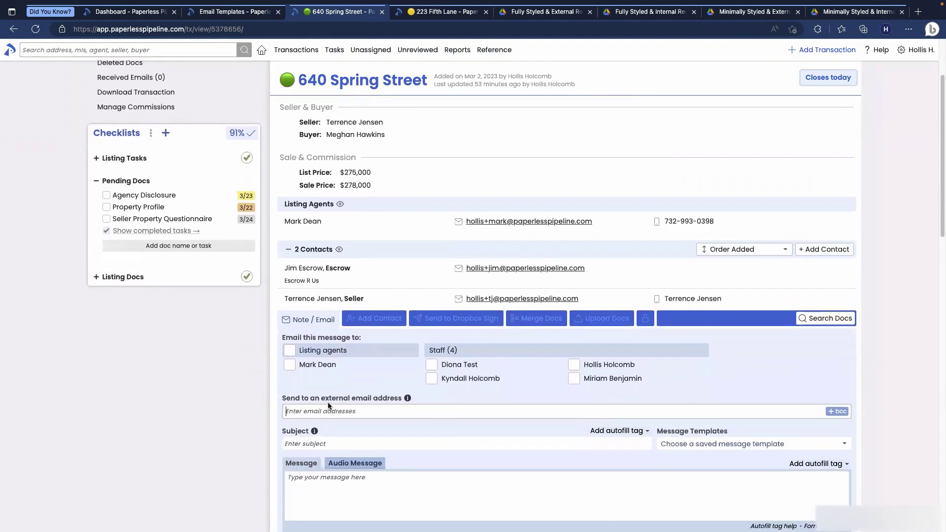
pyautogui.scroll(-1, 328, 402)
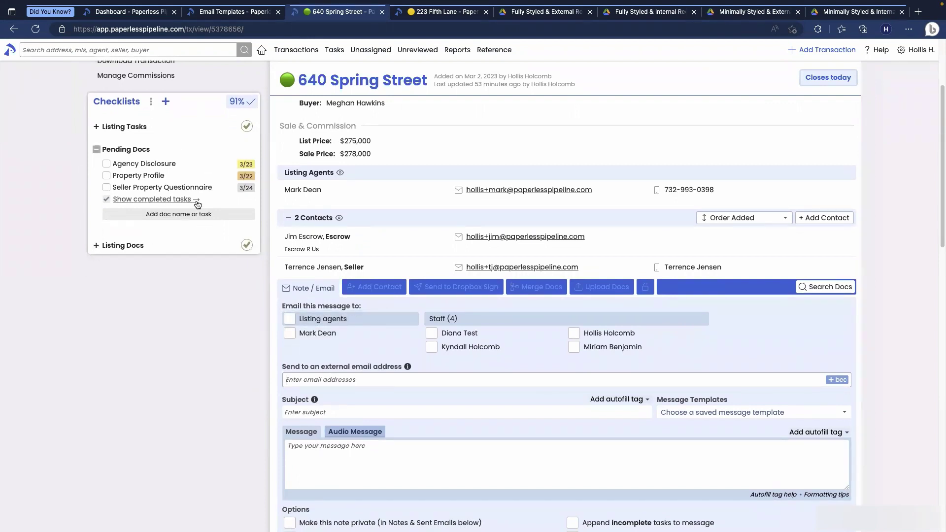
pyautogui.moveTo(133, 149); pyautogui.dragTo(330, 457)
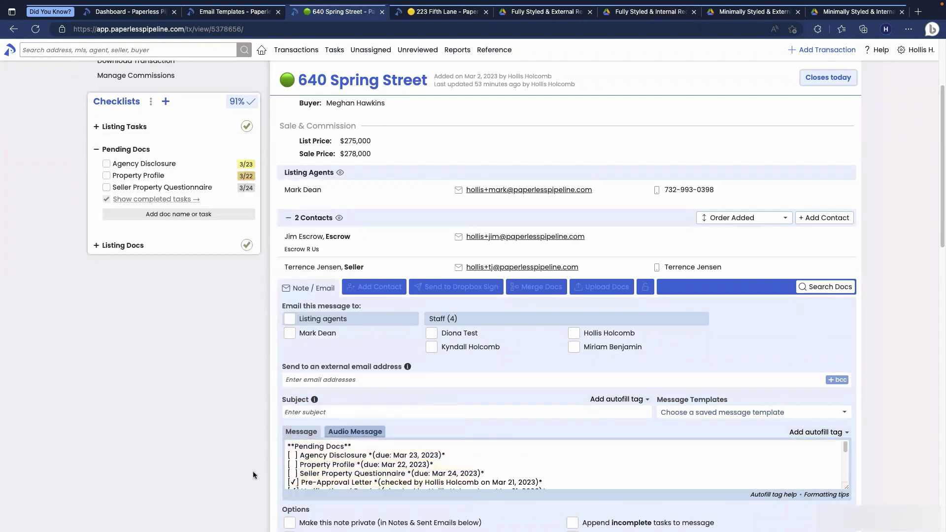
pyautogui.scroll(-3, 253, 471)
pyautogui.click(731, 457)
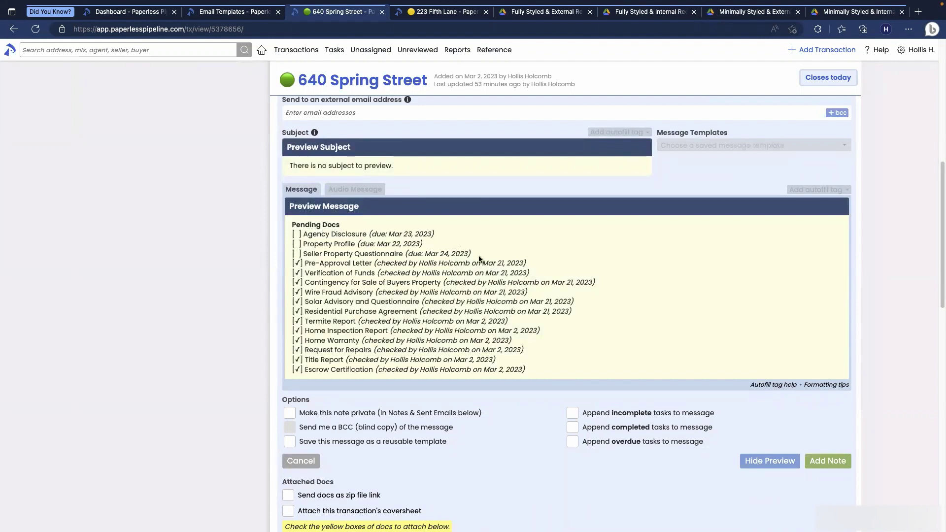
# Step: Return to editing and clear all the checklist text from the message box
pyautogui.click(768, 462)
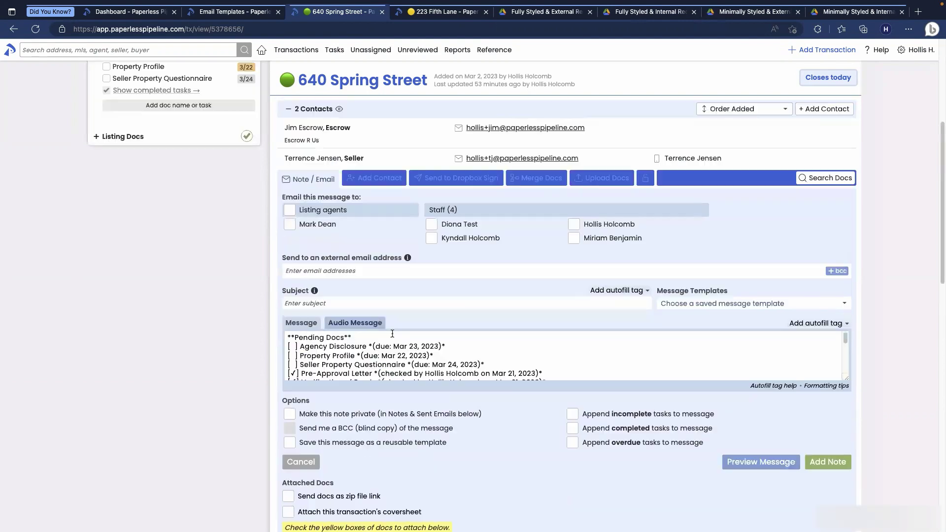
pyautogui.click(392, 334)
pyautogui.hotkey('ctrl', 'a')
pyautogui.press('BackSpace')
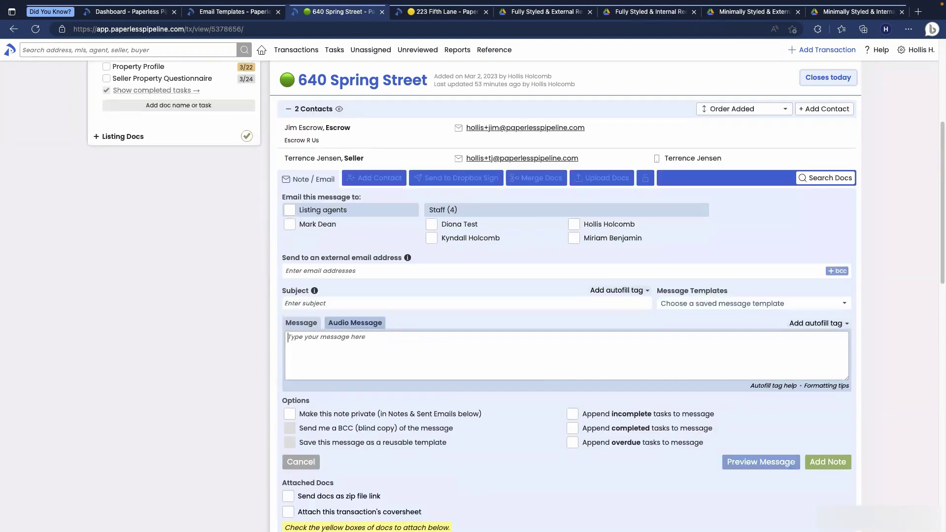
# Step: Add the Agency Disclosure item and the completed Verification of Funds item to the message, then preview it
pyautogui.scroll(1, 151, 340)
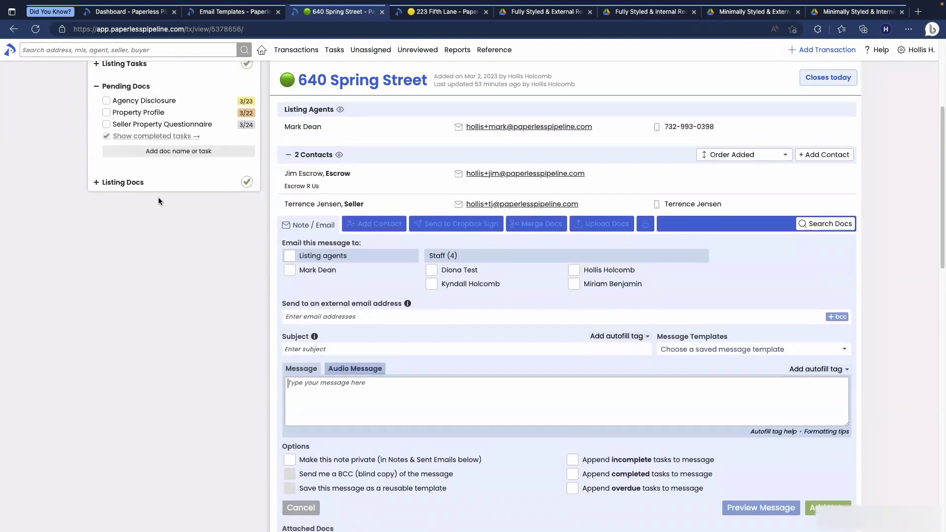
pyautogui.moveTo(123, 101); pyautogui.dragTo(331, 394)
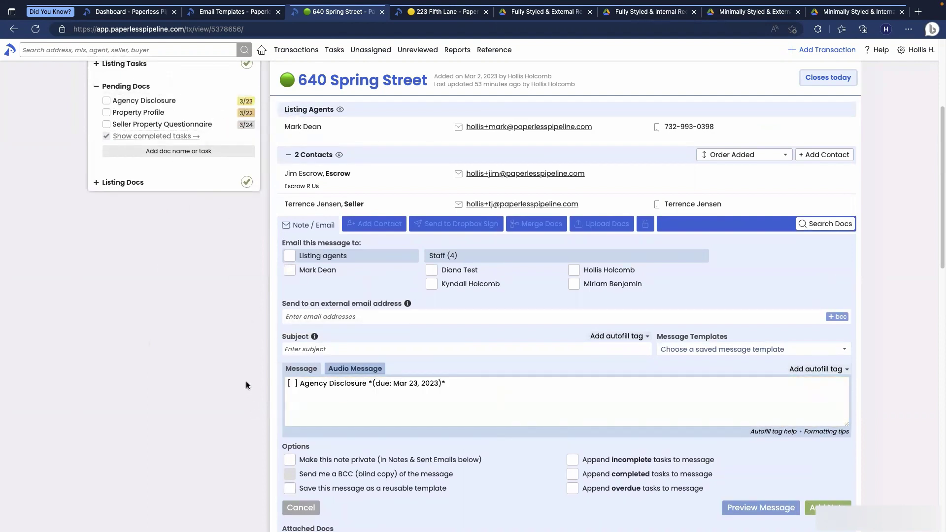
pyautogui.click(142, 136)
pyautogui.moveTo(141, 150); pyautogui.dragTo(295, 409)
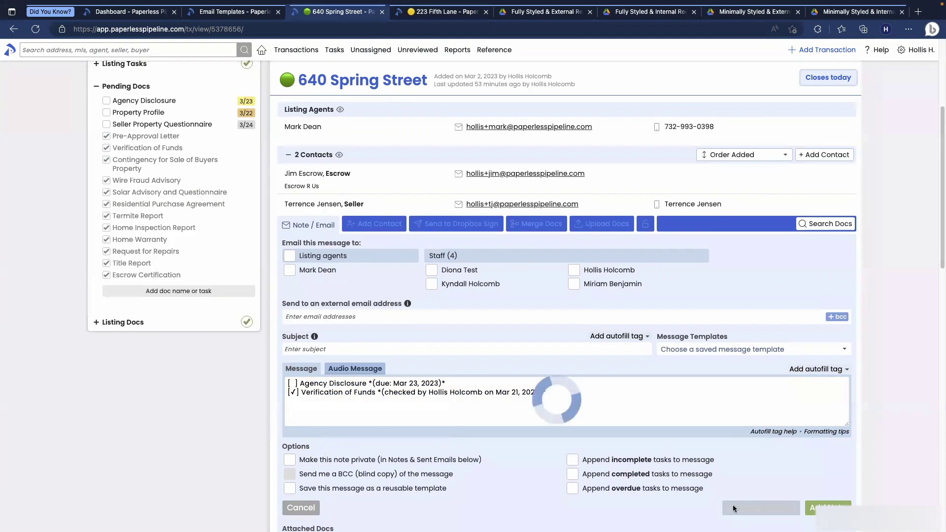
pyautogui.click(732, 507)
pyautogui.scroll(2, 430, 376)
pyautogui.scroll(-5, 430, 379)
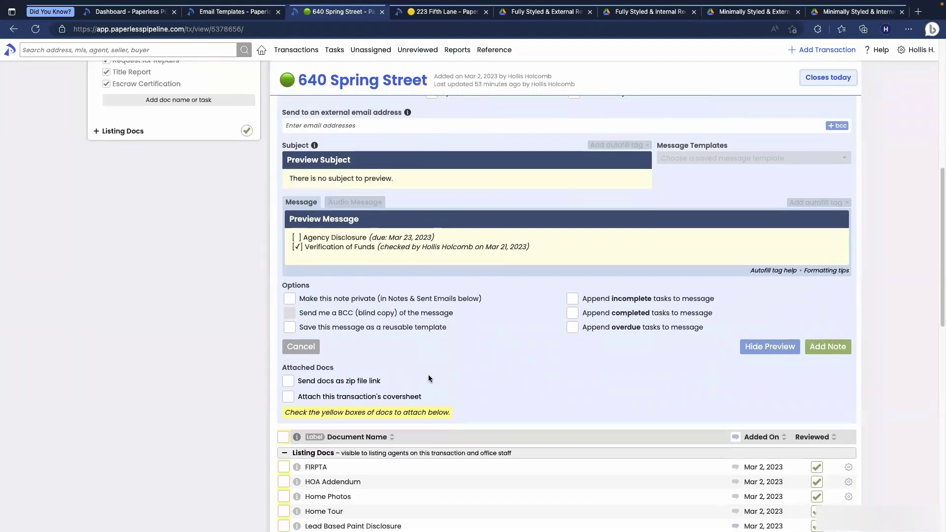
pyautogui.click(752, 348)
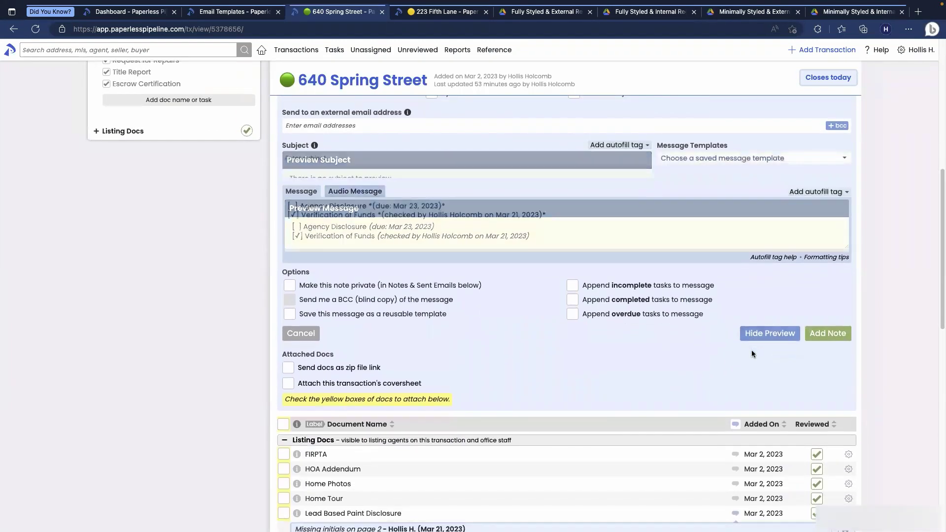
pyautogui.scroll(3, 451, 368)
pyautogui.click(503, 362)
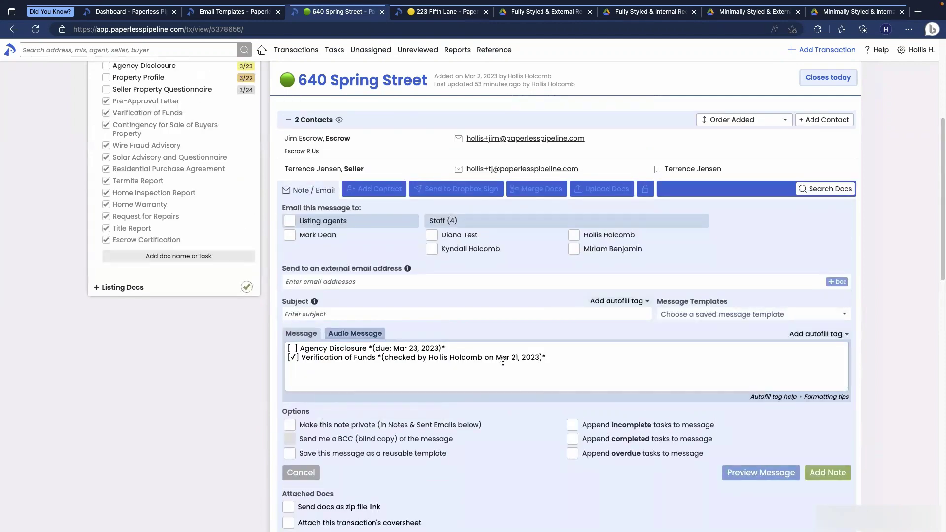
# Step: Clear the message, then add and remove the seller's email as a recipient
pyautogui.hotkey('ctrl', 'a')
pyautogui.press('BackSpace')
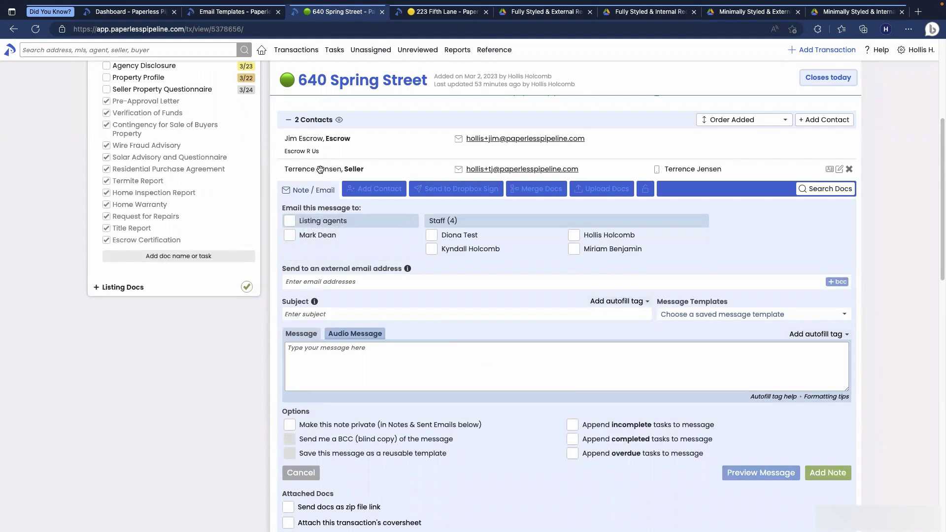
pyautogui.moveTo(319, 169); pyautogui.dragTo(320, 281)
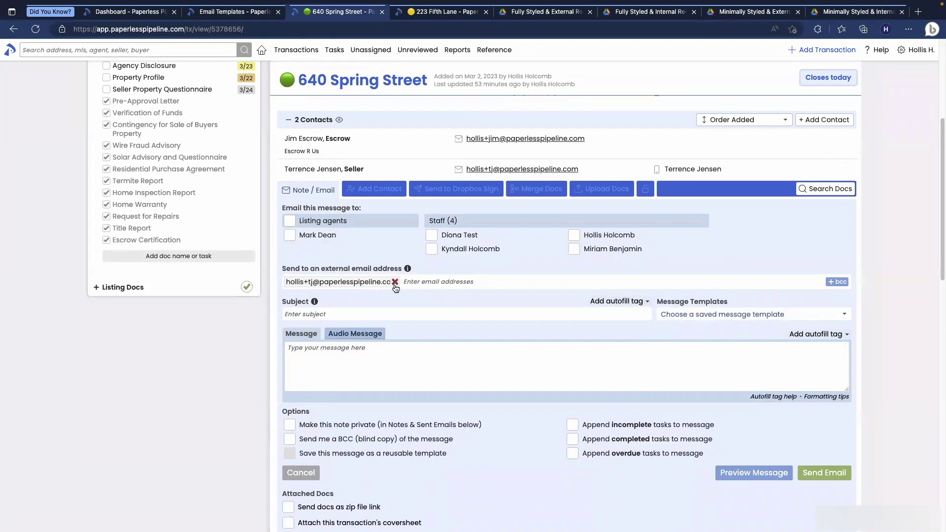
pyautogui.click(395, 282)
# Step: Insert the escrow contact's details into the message and preview them
pyautogui.moveTo(296, 148); pyautogui.dragTo(327, 370)
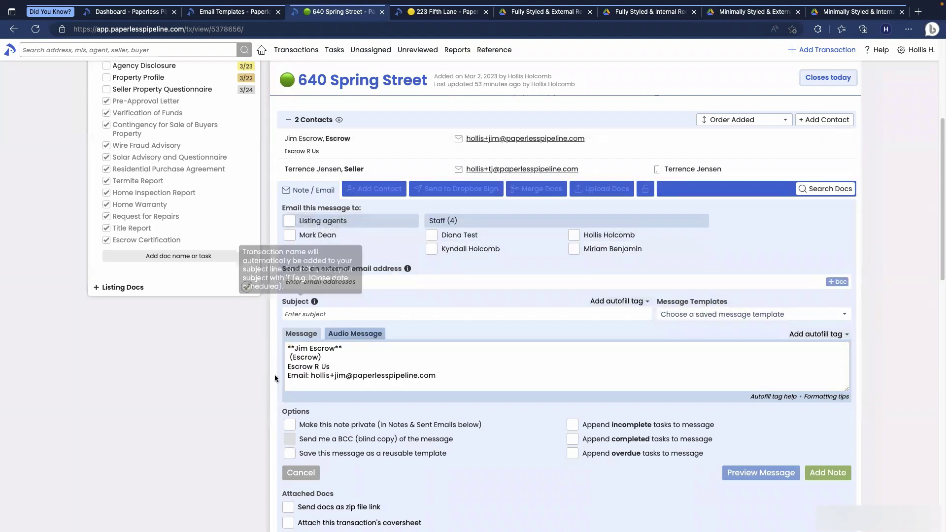
pyautogui.click(734, 476)
pyautogui.scroll(-5, 463, 407)
pyautogui.scroll(1, 463, 407)
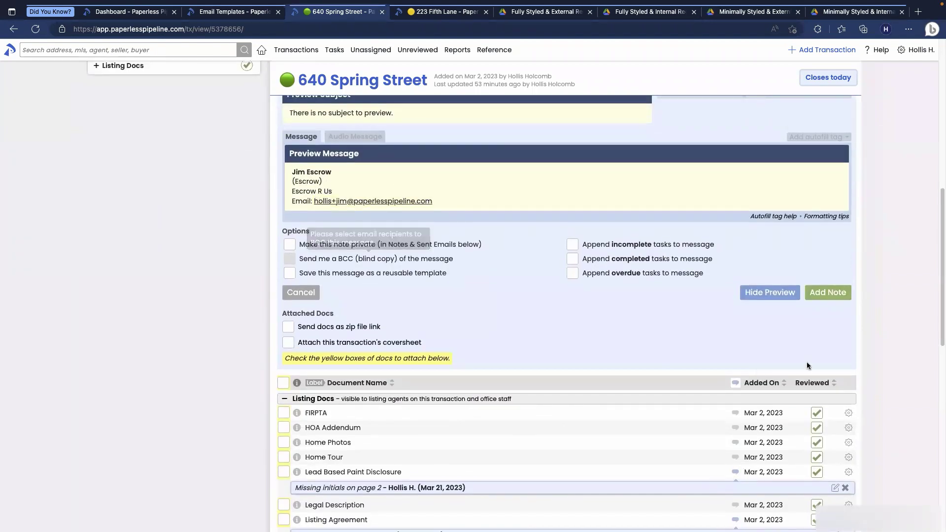
# Step: Return to editing and delete all the escrow contact text from the message
pyautogui.click(769, 293)
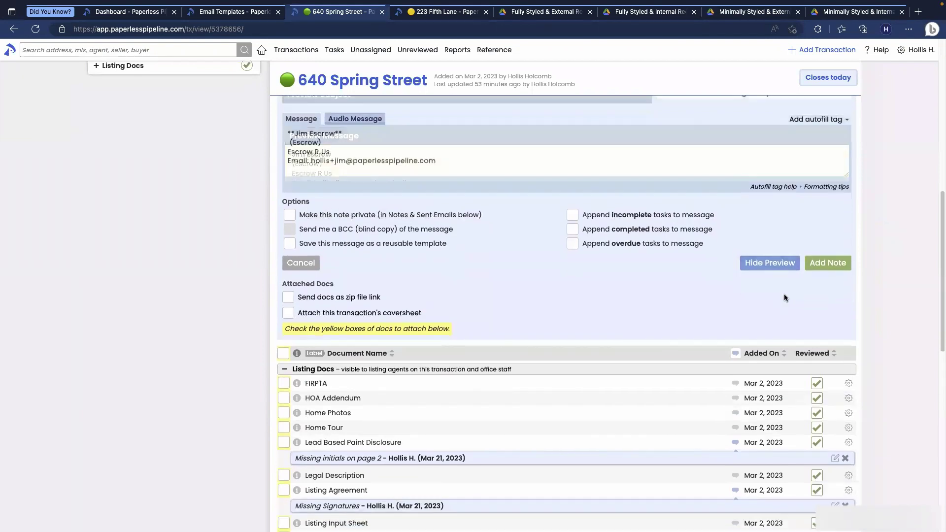
pyautogui.scroll(5, 513, 350)
pyautogui.click(465, 343)
pyautogui.hotkey('ctrl', 'a')
pyautogui.press('BackSpace')
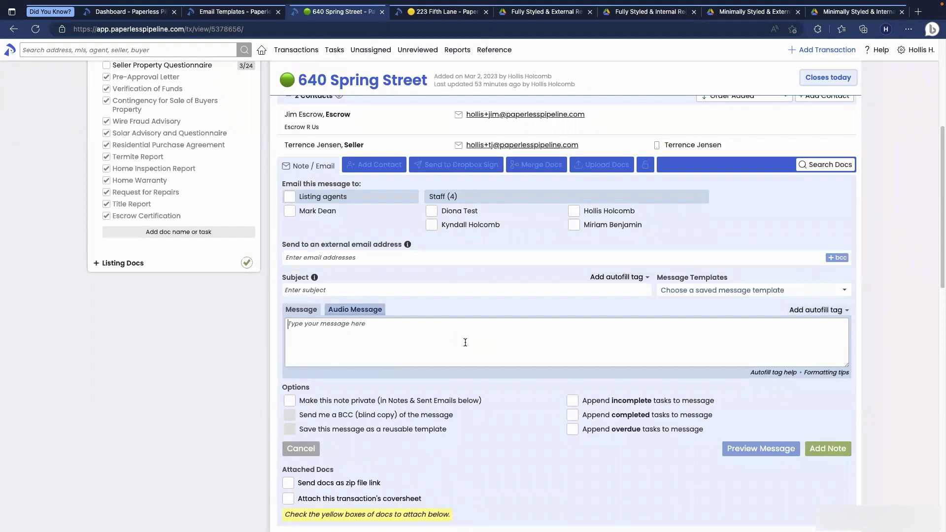
# Step: Add the listing agent as a recipient and insert the Lead Based Paint Disclosure and Listing Agreement comments
pyautogui.scroll(-1, 465, 342)
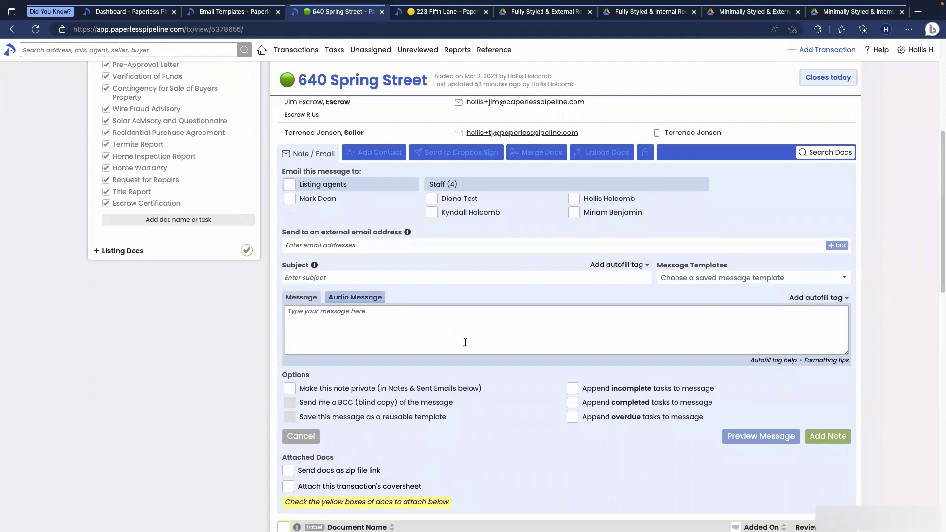
pyautogui.click(292, 199)
pyautogui.scroll(-2, 285, 316)
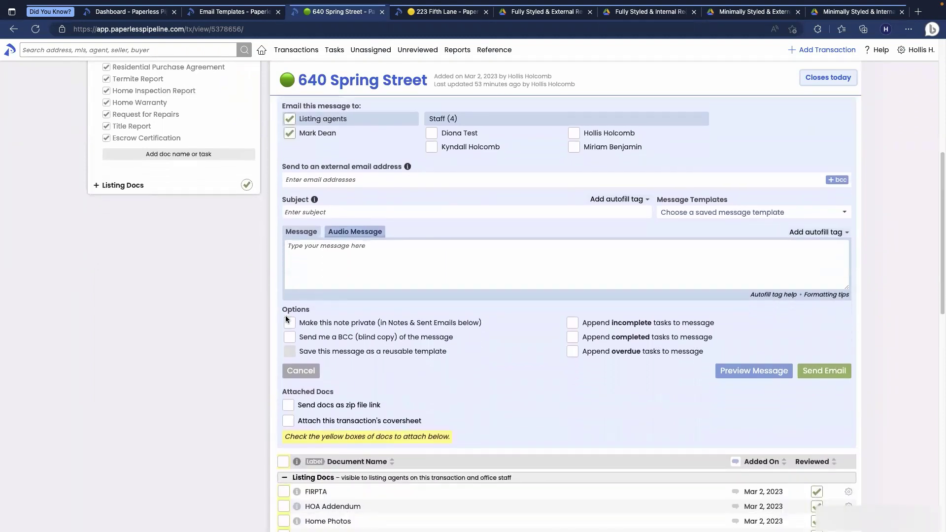
pyautogui.scroll(-4, 285, 316)
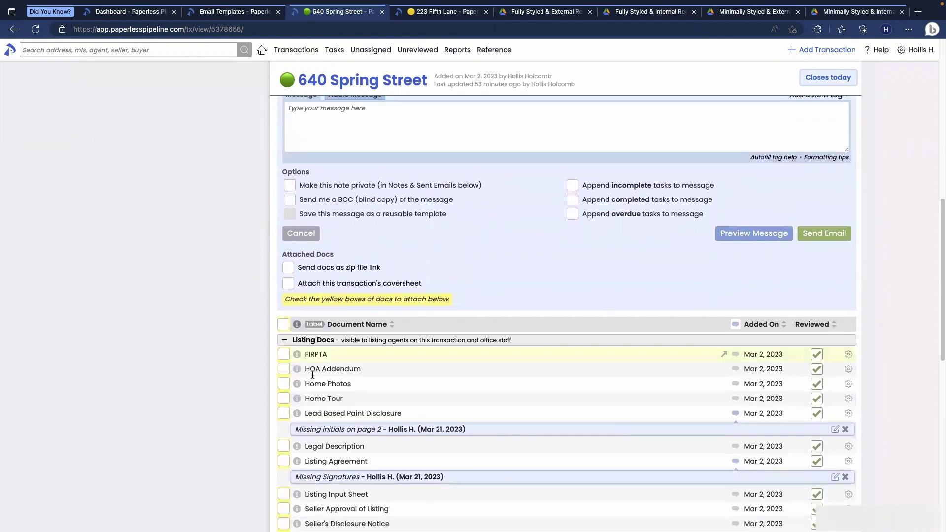
pyautogui.moveTo(327, 432); pyautogui.dragTo(347, 127)
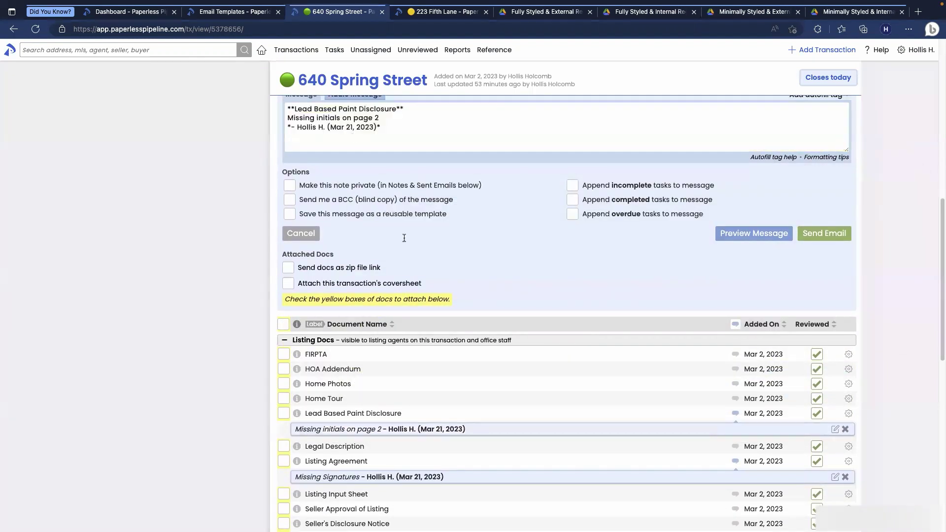
pyautogui.moveTo(326, 478); pyautogui.dragTo(356, 148)
# Step: Preview the two-comment message, then return to editing and enlarge the message box
pyautogui.click(722, 235)
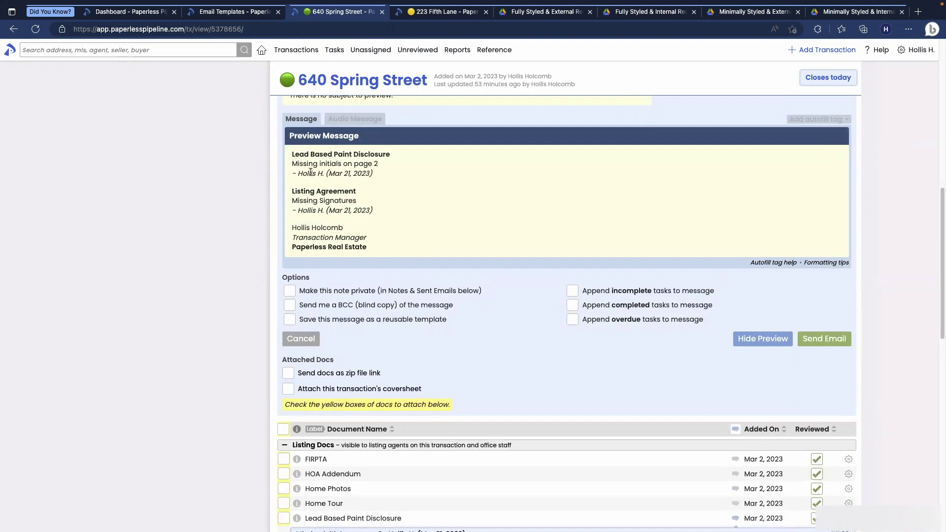
pyautogui.click(739, 339)
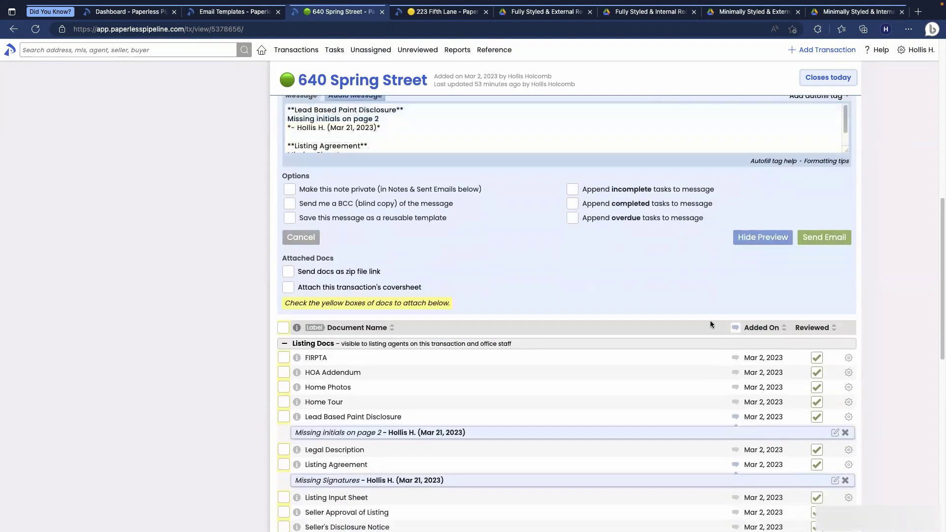
pyautogui.scroll(2, 710, 325)
pyautogui.moveTo(839, 263); pyautogui.dragTo(840, 353)
pyautogui.scroll(-1, 283, 345)
pyautogui.scroll(-2, 285, 348)
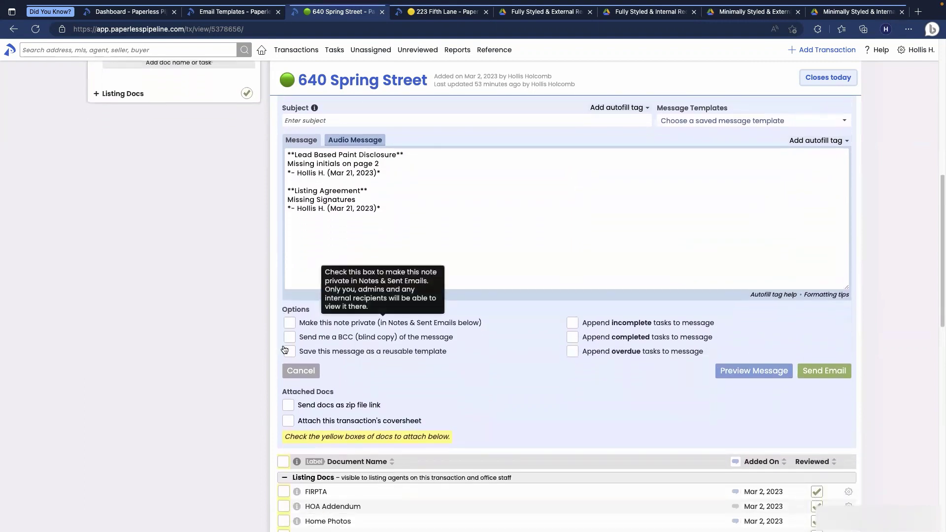
pyautogui.scroll(-1, 285, 349)
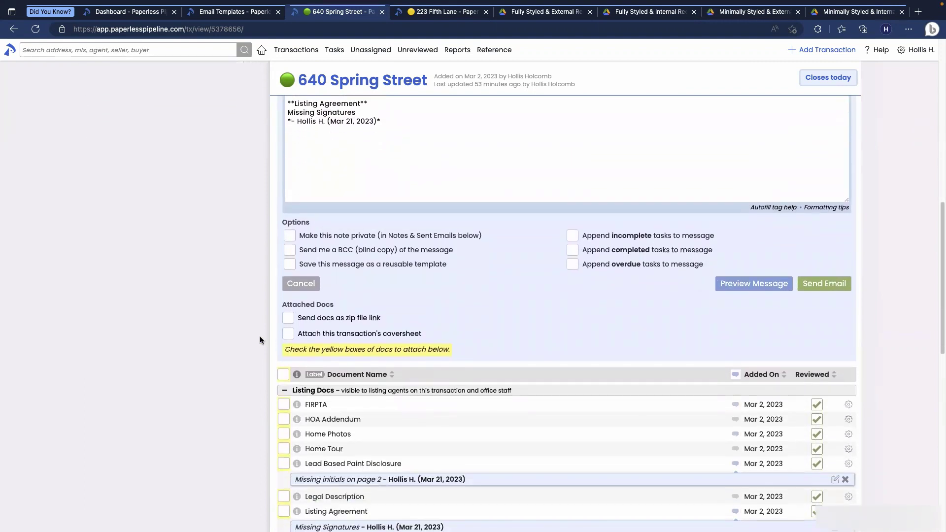
pyautogui.scroll(-1, 261, 330)
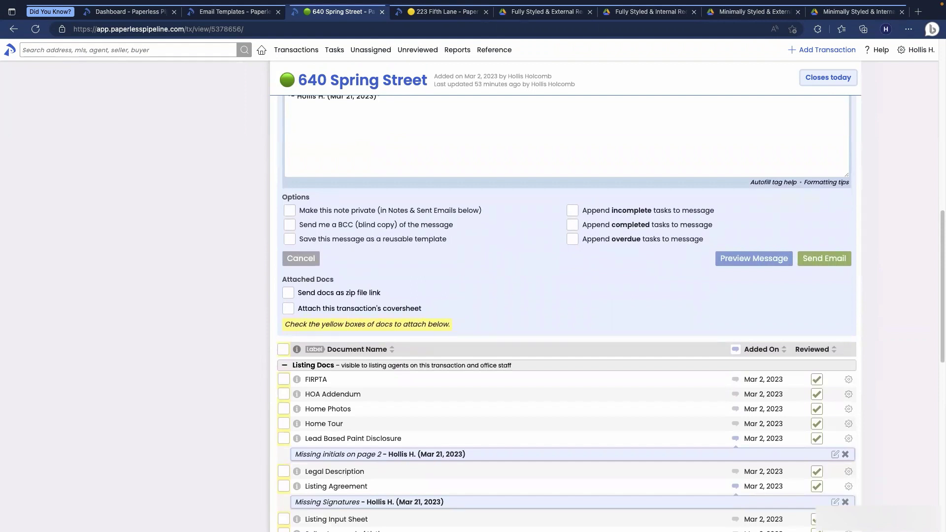
# Step: Try the HOA Addendum and select-all checkboxes, ending with no documents selected
pyautogui.click(284, 394)
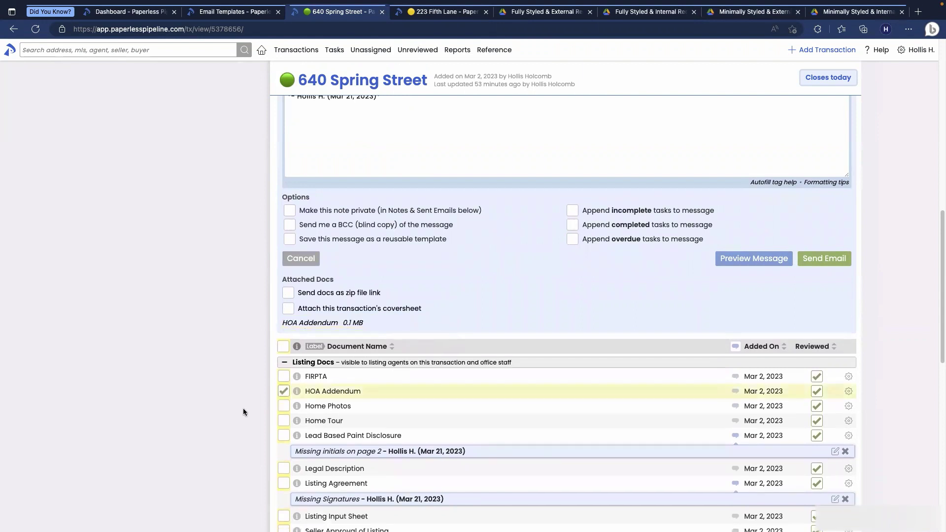
pyautogui.scroll(-3, 243, 409)
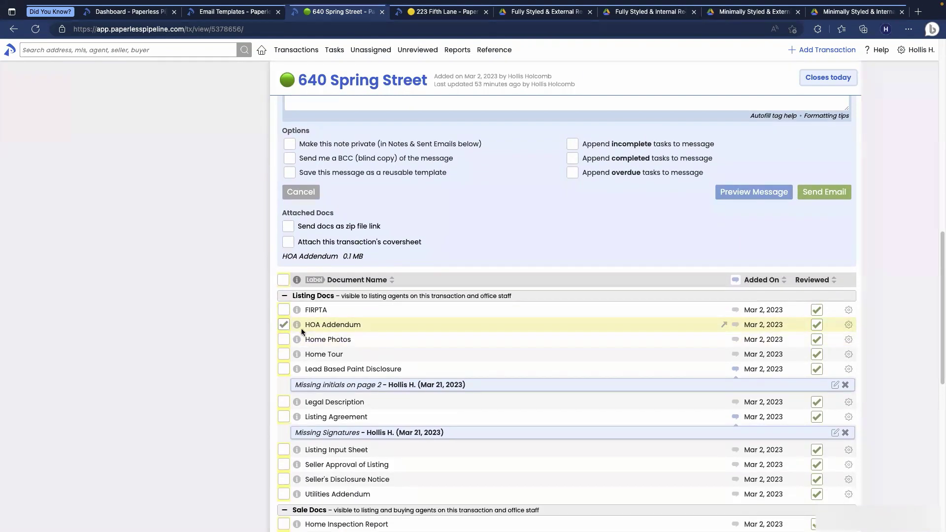
pyautogui.click(285, 325)
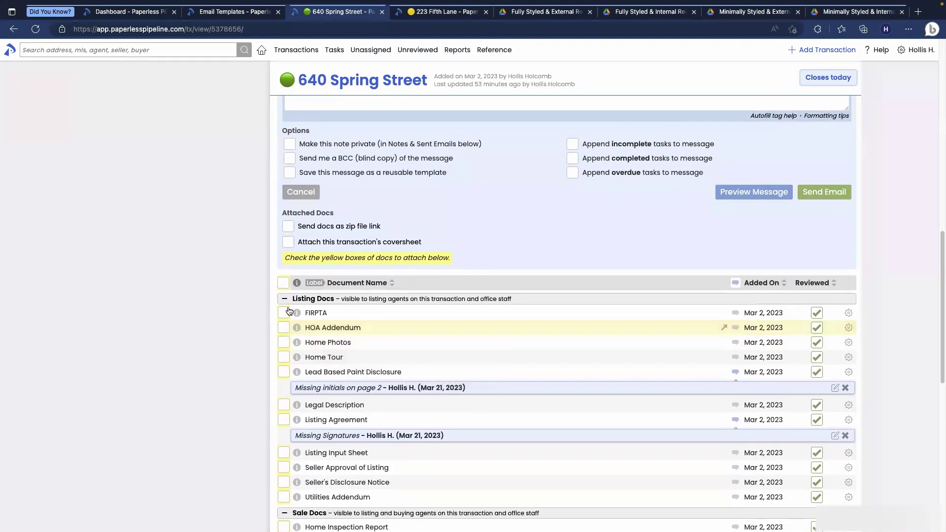
pyautogui.click(285, 283)
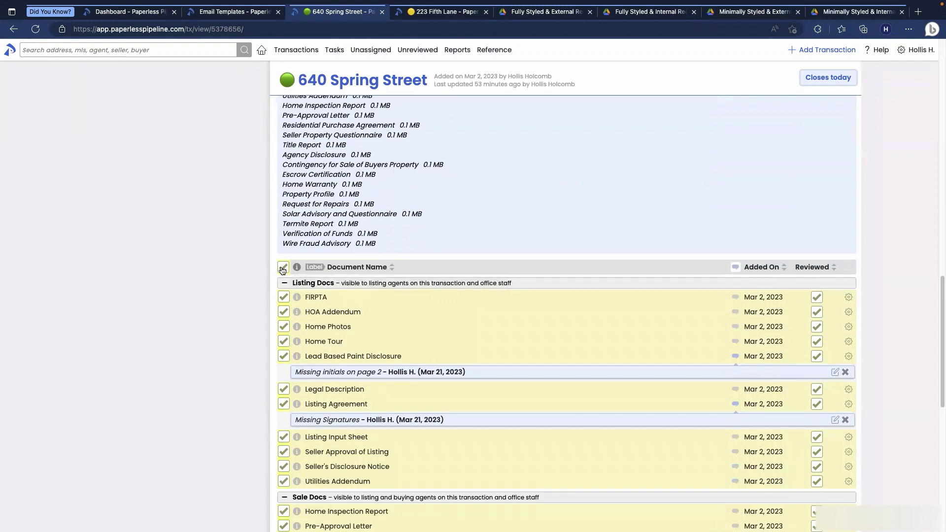
pyautogui.click(283, 268)
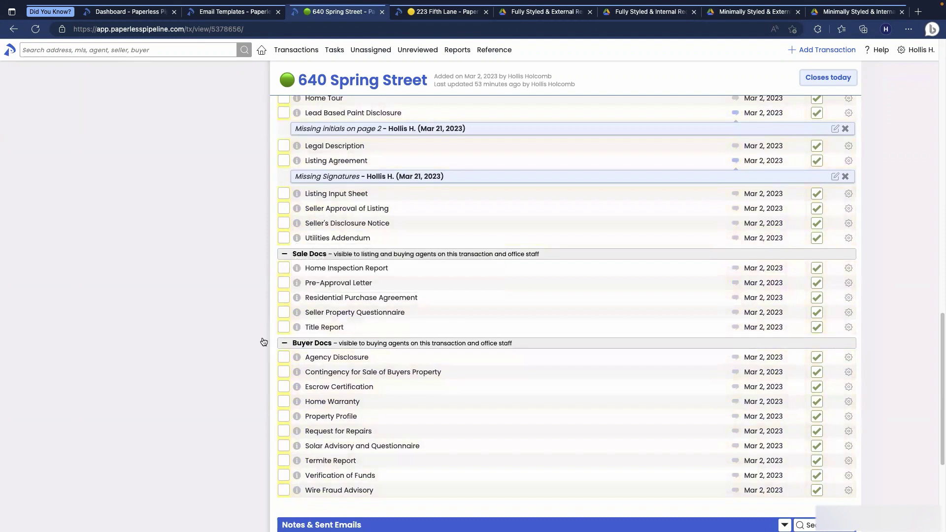
# Step: Tick the Sale Docs and Buyer Docs group checkboxes so their documents are attached
pyautogui.moveTo(262, 249)
pyautogui.click(284, 284)
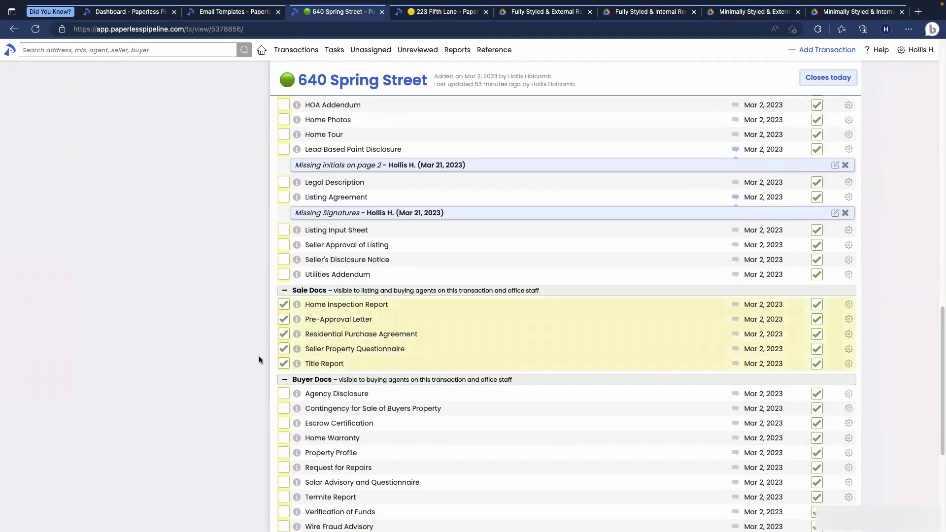
pyautogui.click(285, 351)
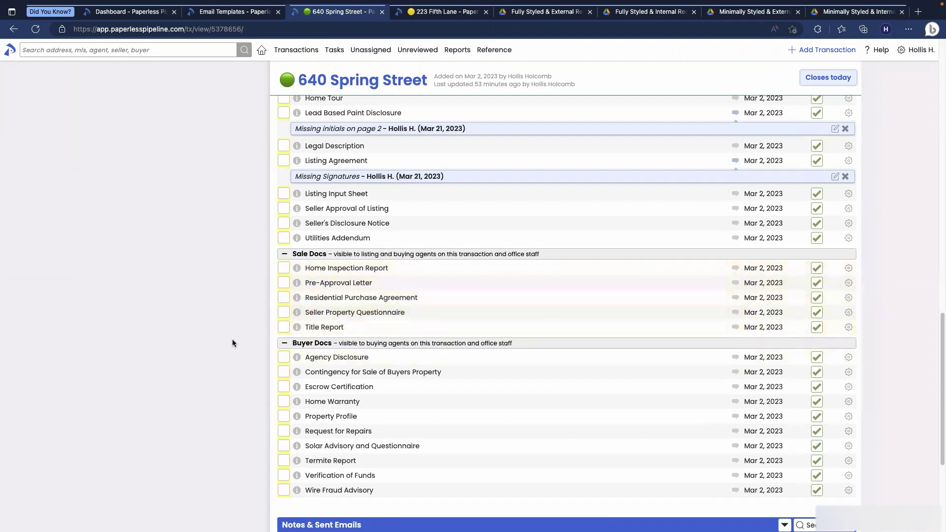
pyautogui.scroll(-3, 233, 339)
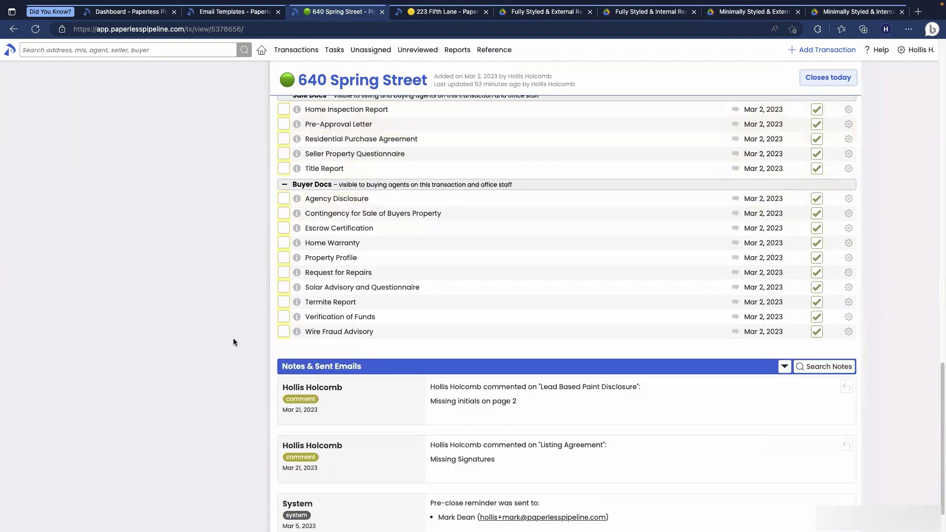
pyautogui.scroll(1, 234, 339)
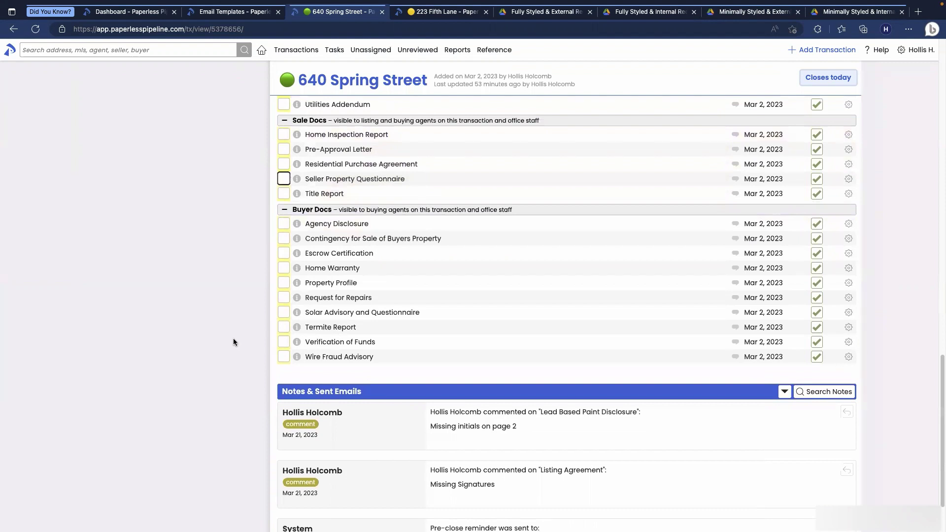
pyautogui.click(283, 179)
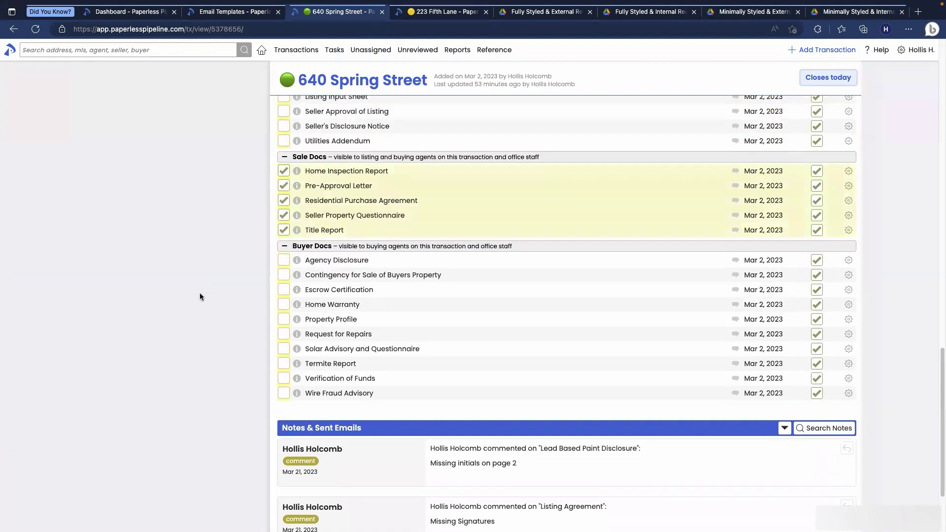
pyautogui.click(285, 305)
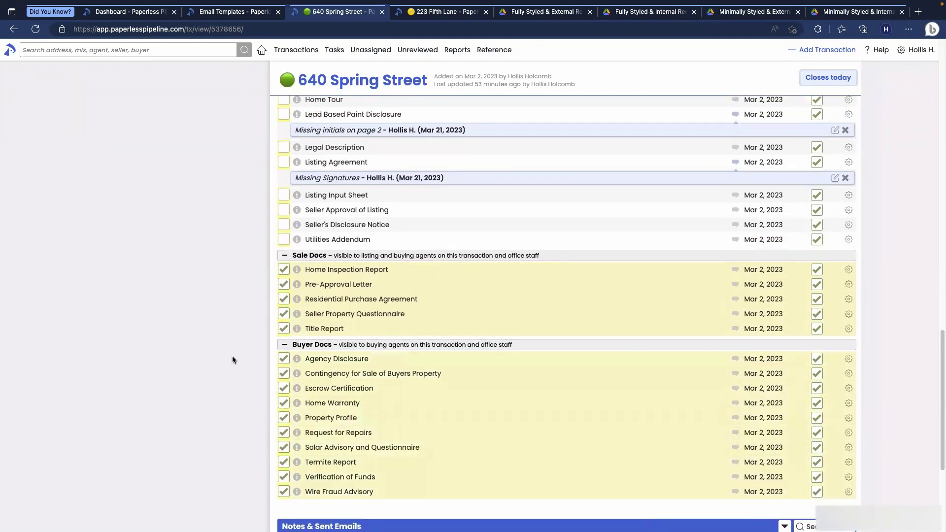
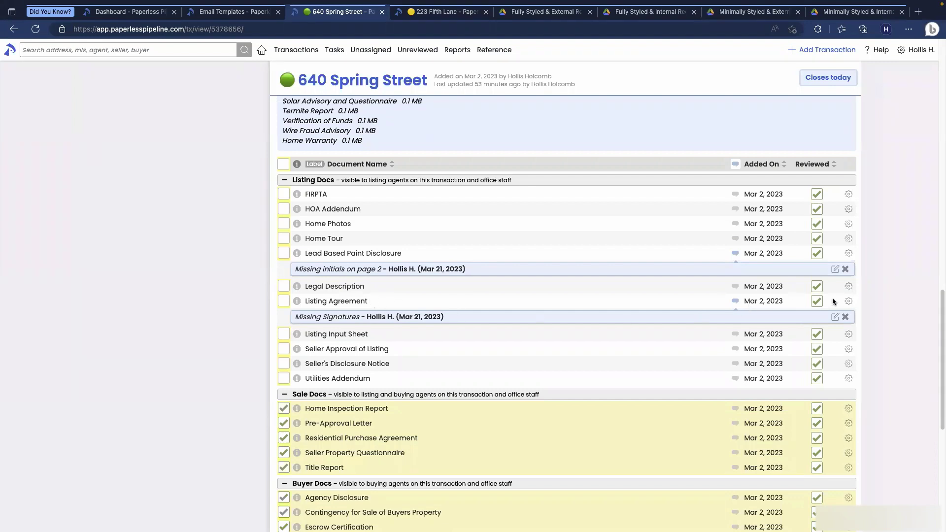
# Step: Break apart page 11 (start and end 11) of the Listing Agreement as 'Listing Agreement Page 11'
pyautogui.click(848, 301)
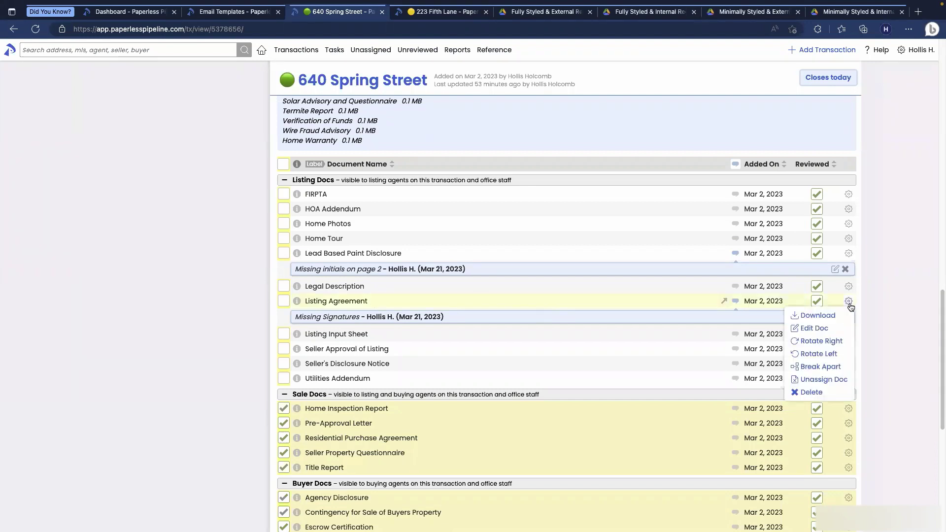
pyautogui.click(837, 368)
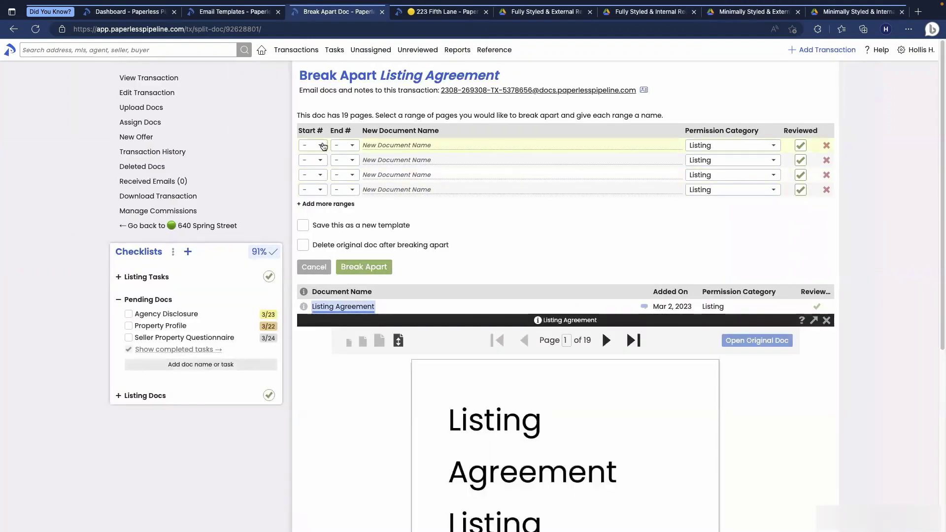
pyautogui.click(322, 146)
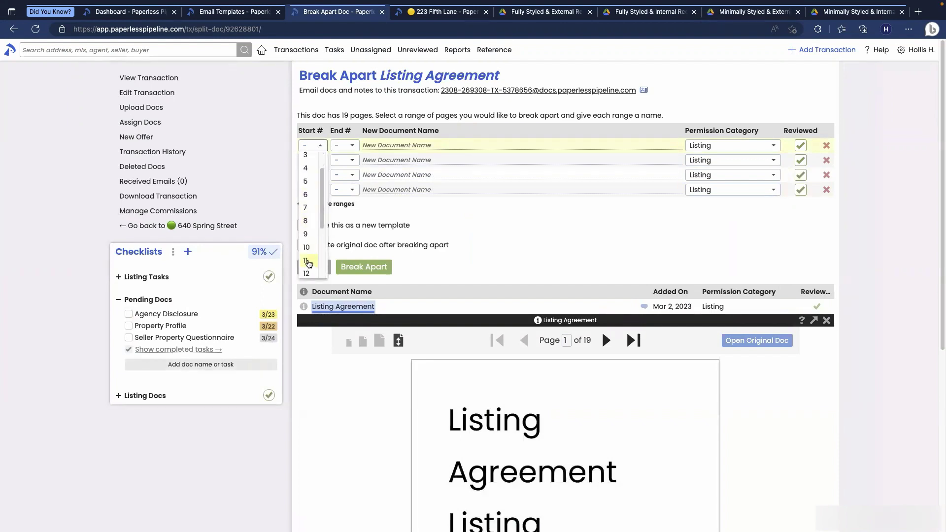
pyautogui.click(306, 261)
pyautogui.click(351, 145)
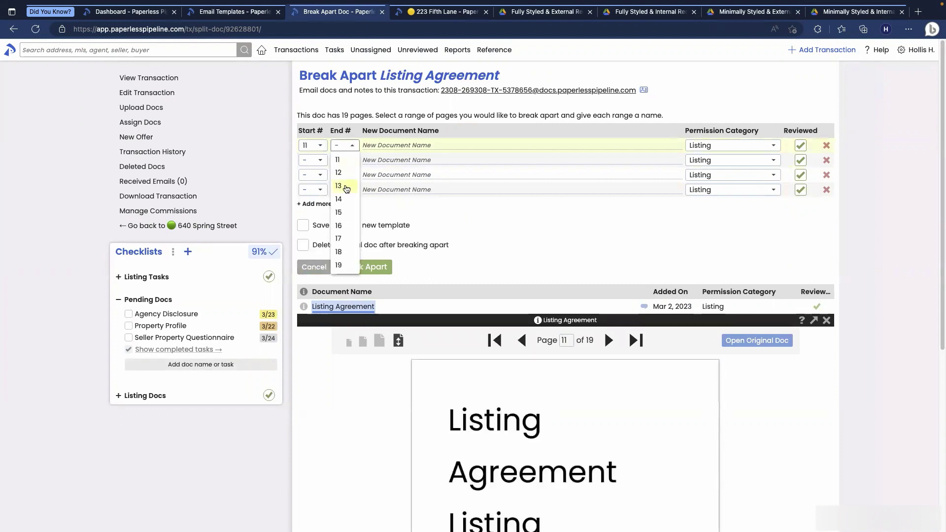
pyautogui.click(341, 160)
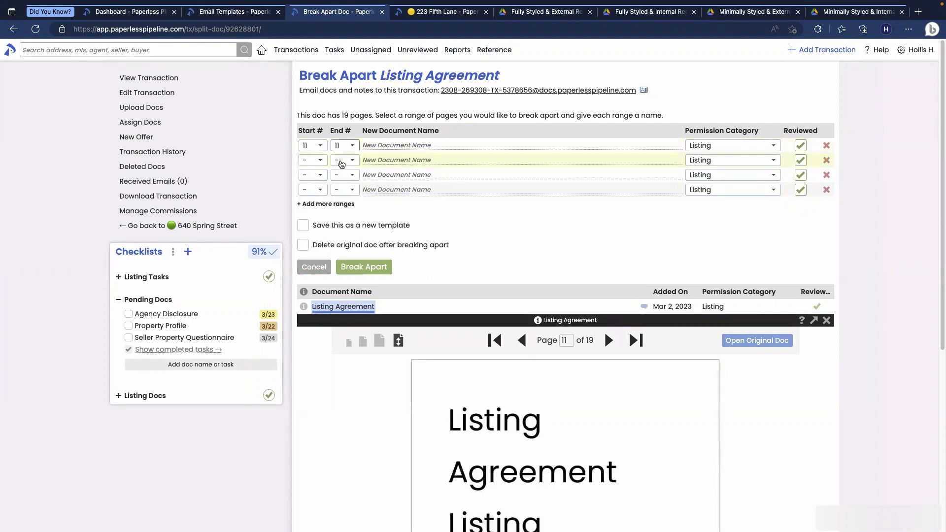
pyautogui.click(370, 145)
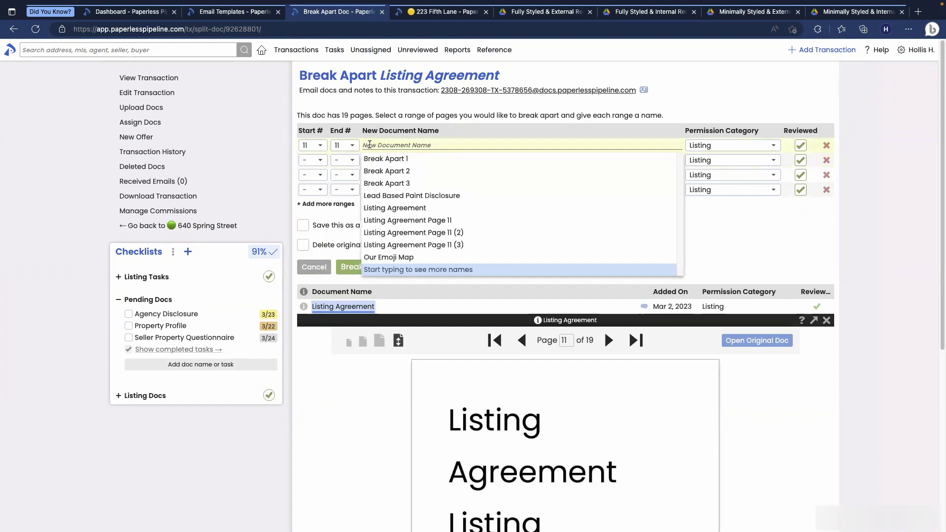
pyautogui.write('Listing Agreement Page 11')
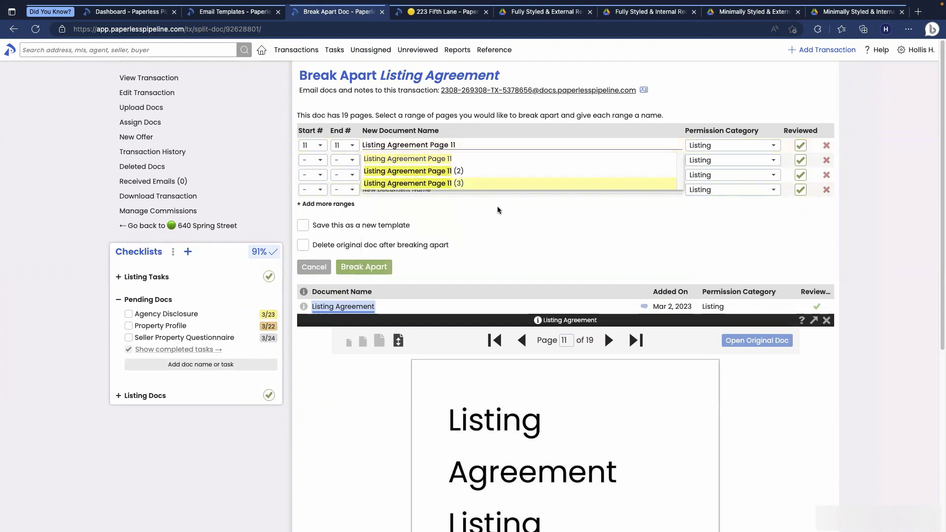
pyautogui.click(381, 269)
pyautogui.click(381, 269)
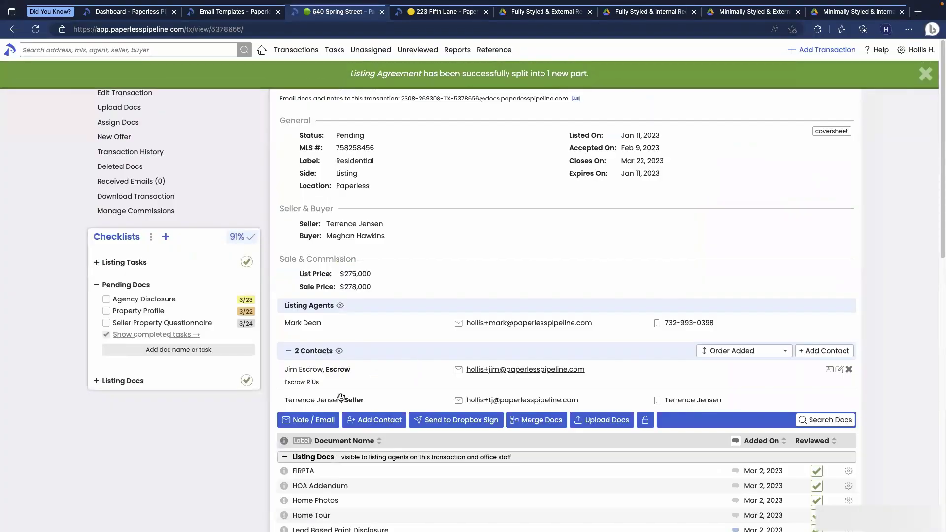
# Step: Start a note email on 640 Spring Street attaching Listing Agreement Page 11, then view the Fully Styled & External sample
pyautogui.click(308, 419)
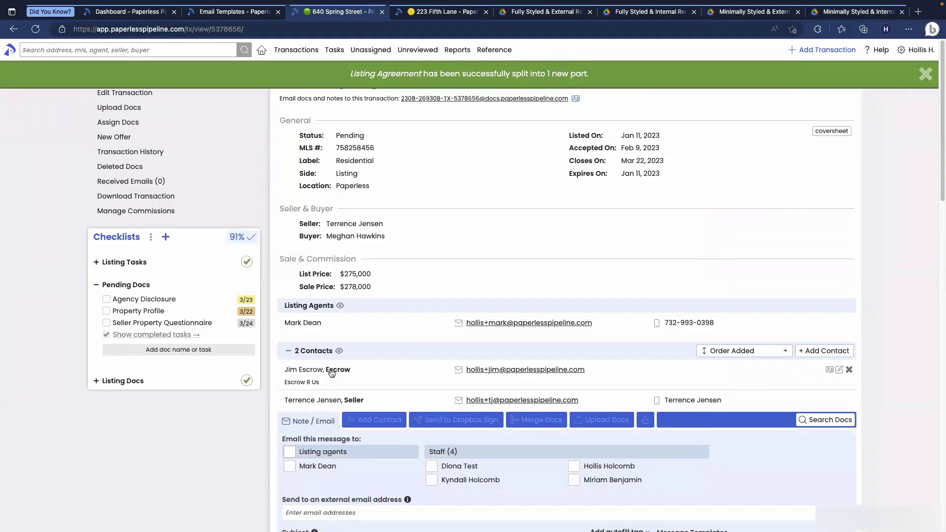
pyautogui.scroll(-4, 331, 372)
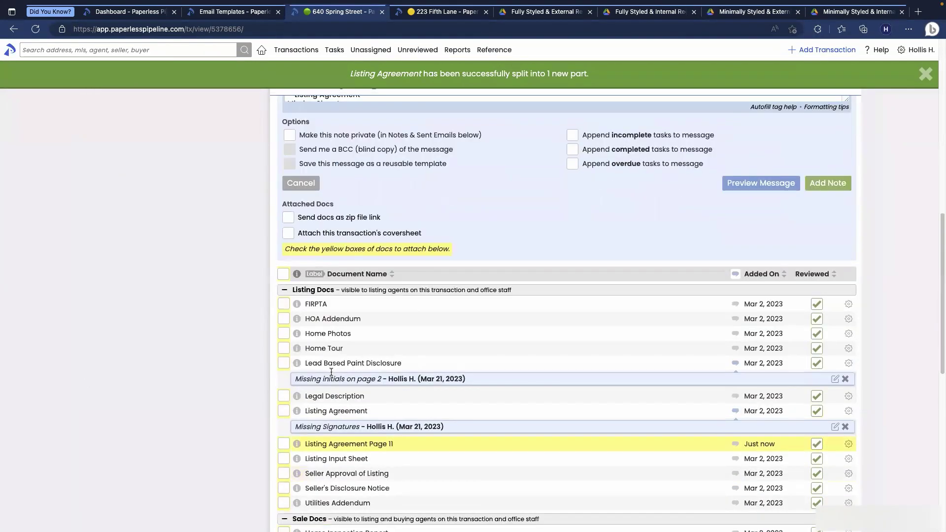
pyautogui.click(283, 444)
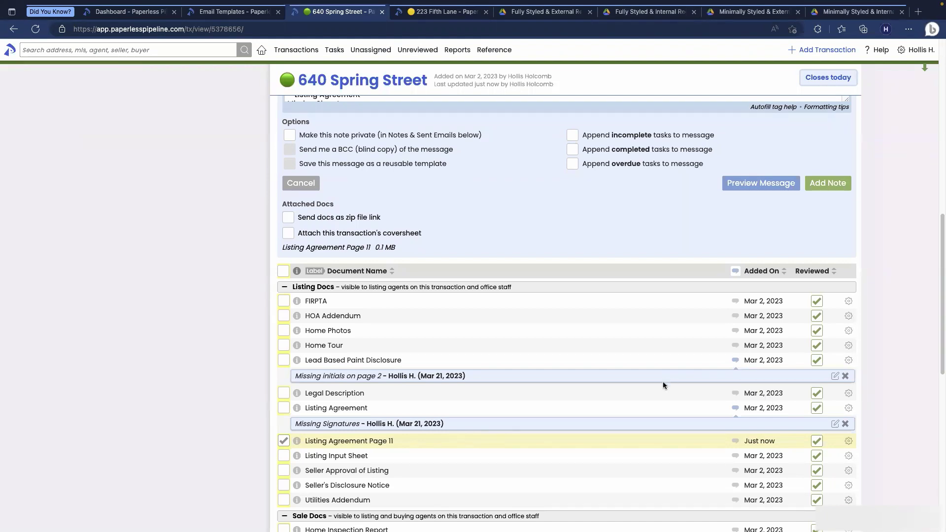
pyautogui.click(542, 12)
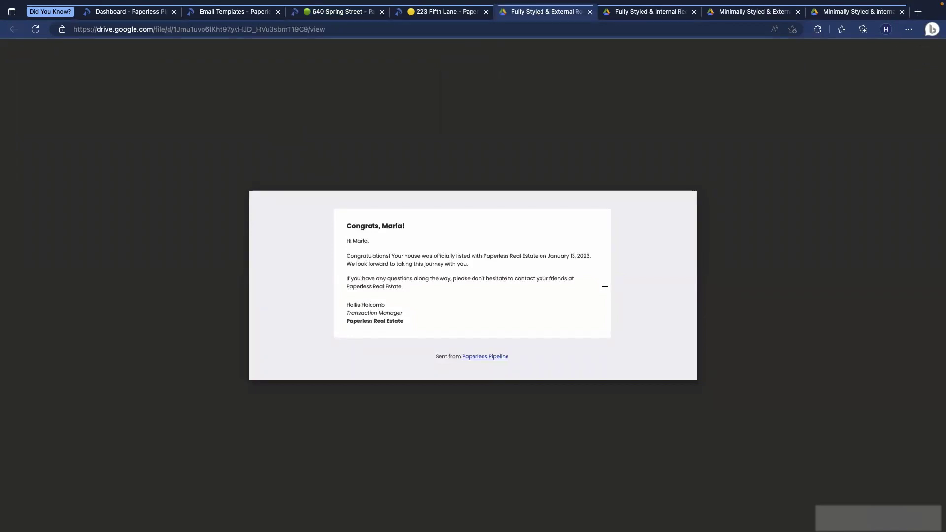
# Step: View the Fully Styled internal, then the Minimally Styled external and internal samples, and return to the dashboard
pyautogui.click(652, 11)
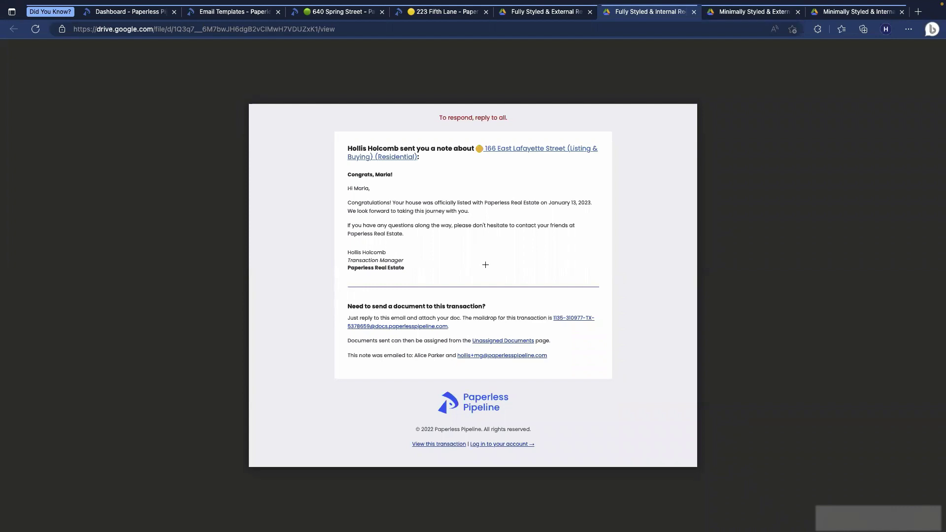
pyautogui.click(754, 12)
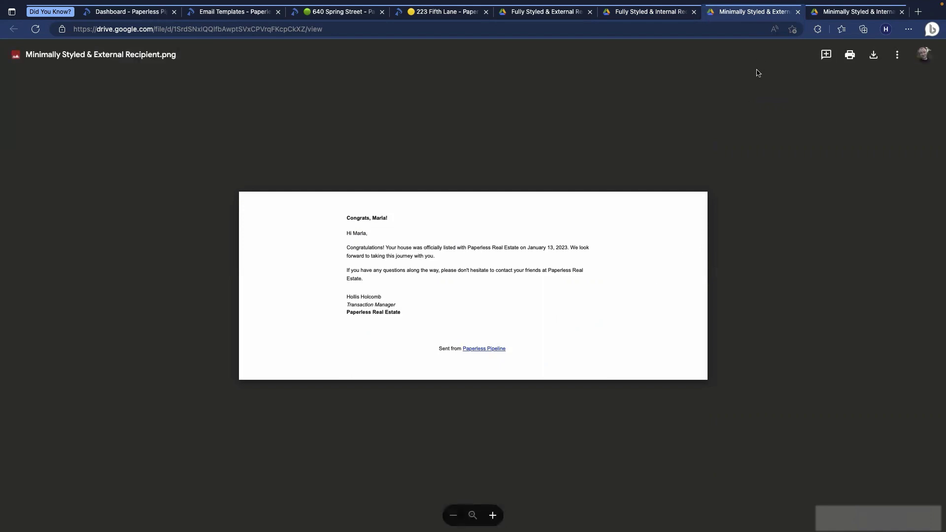
pyautogui.click(846, 16)
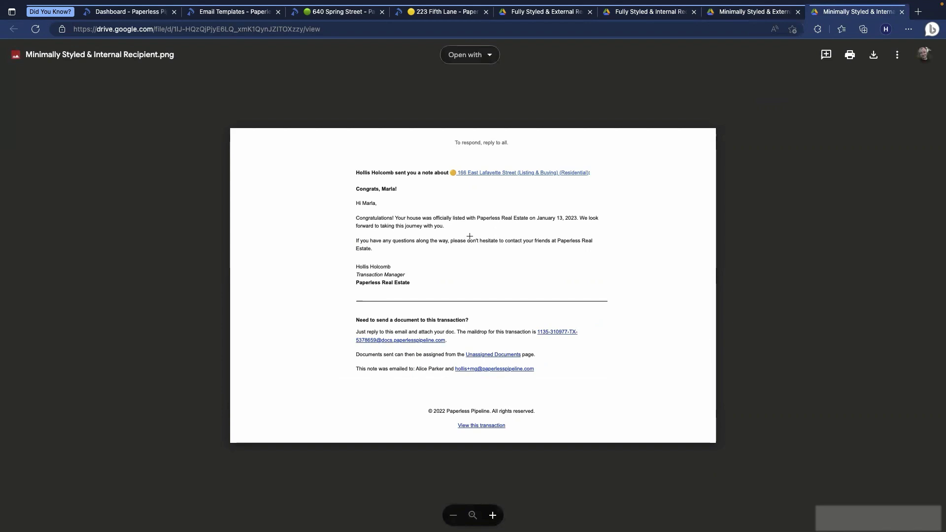
pyautogui.click(154, 15)
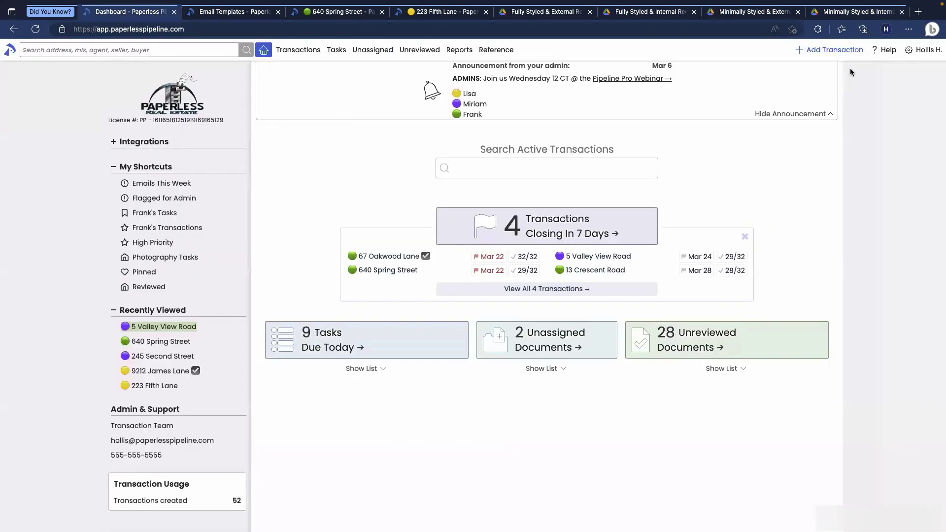
# Step: In Admin / Settings, check 'Use minimal formatting for messages sent from transactions'
pyautogui.click(915, 51)
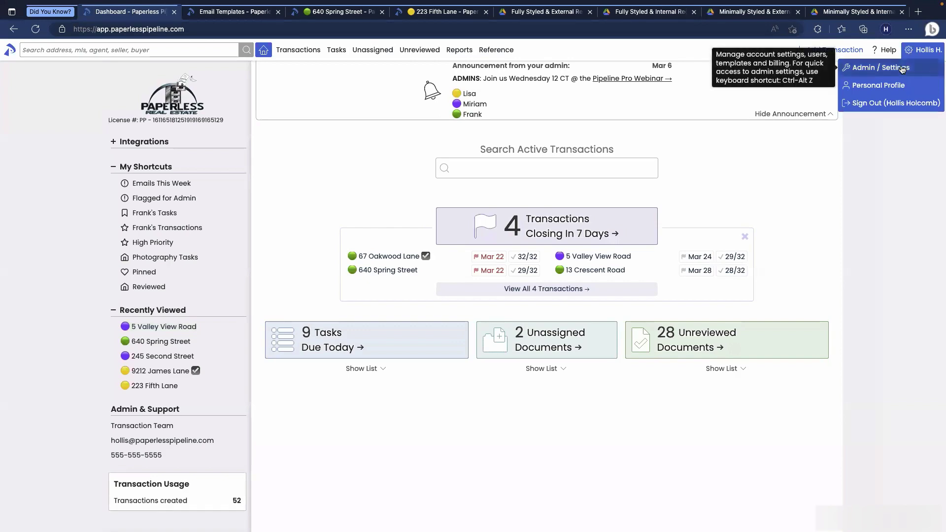
pyautogui.click(902, 68)
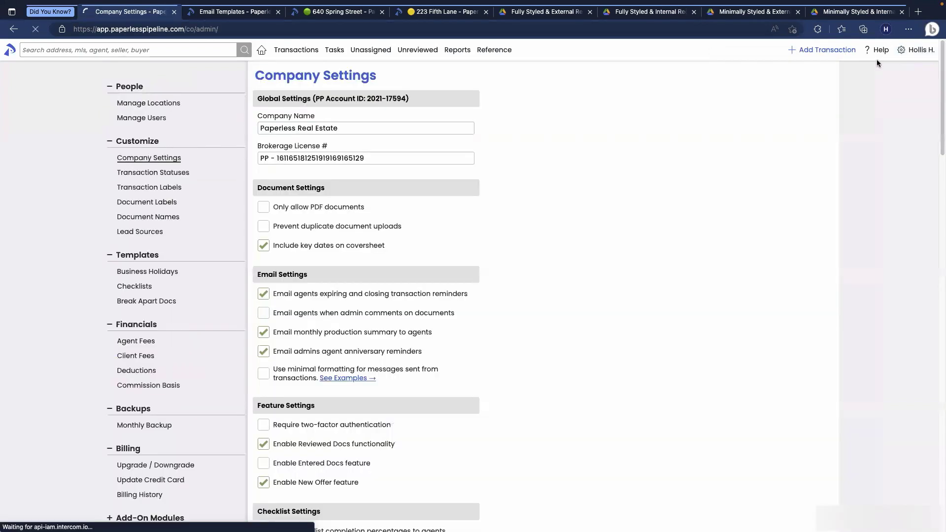
pyautogui.moveTo(262, 377)
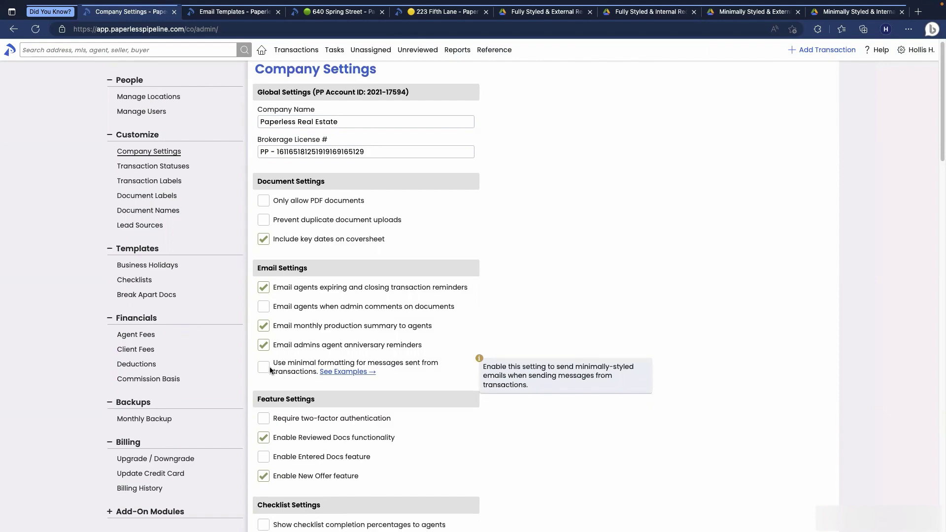
pyautogui.click(300, 377)
pyautogui.scroll(-5, 306, 376)
pyautogui.scroll(-20, 306, 376)
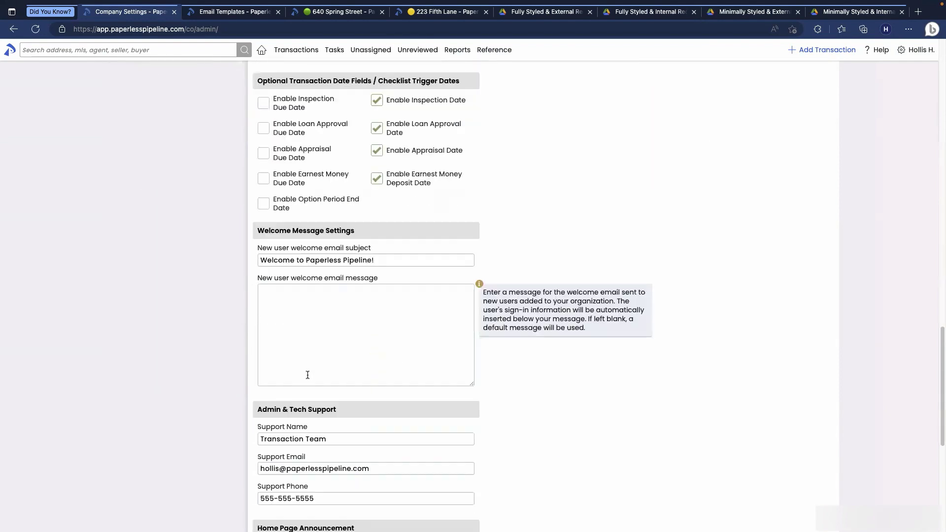
# Step: Save the company settings, review the Minimally Styled & External sample, and return to the dashboard
pyautogui.click(434, 504)
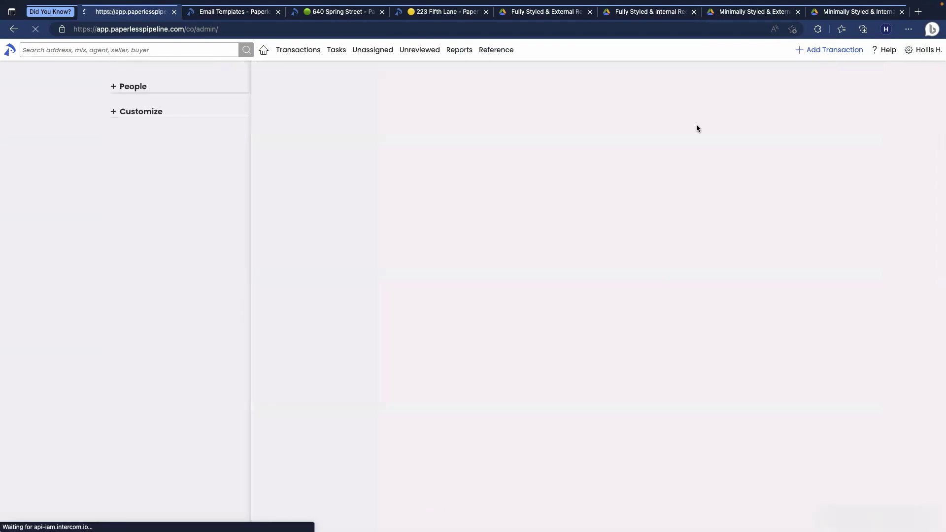
pyautogui.click(729, 14)
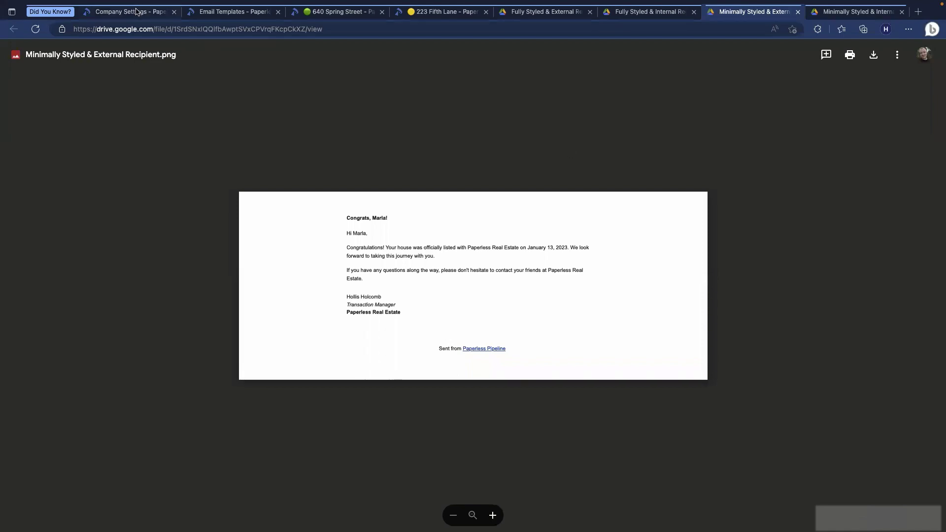
pyautogui.click(138, 12)
pyautogui.click(261, 50)
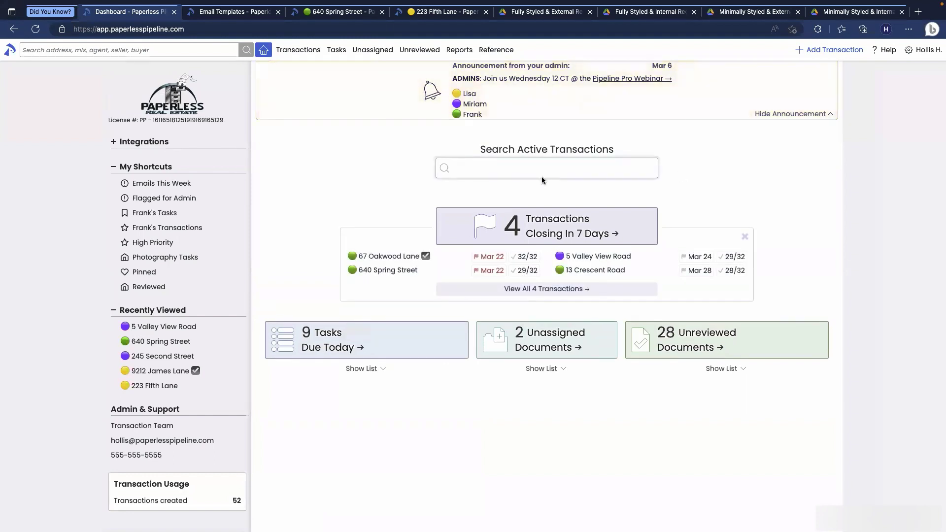
# Step: Search all transactions by Email Received set to This Week
pyautogui.click(292, 55)
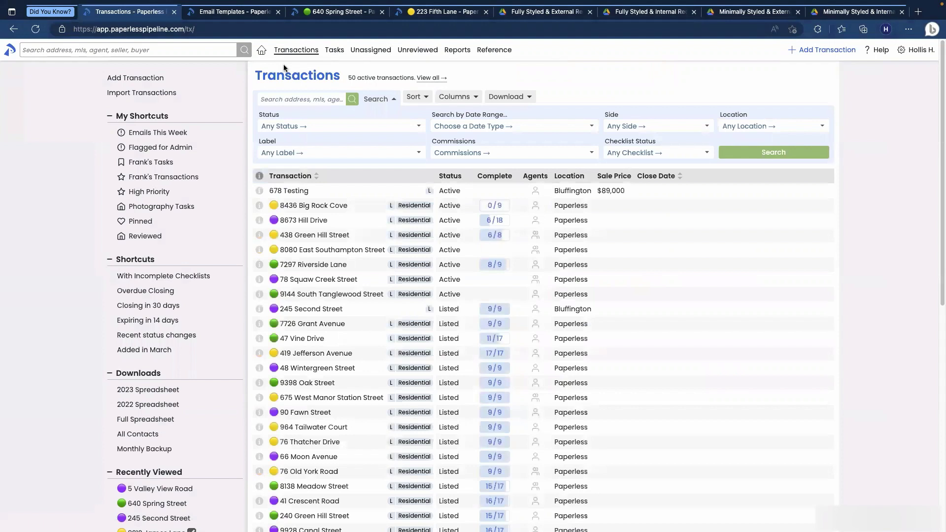
pyautogui.click(483, 130)
pyautogui.scroll(-1, 495, 258)
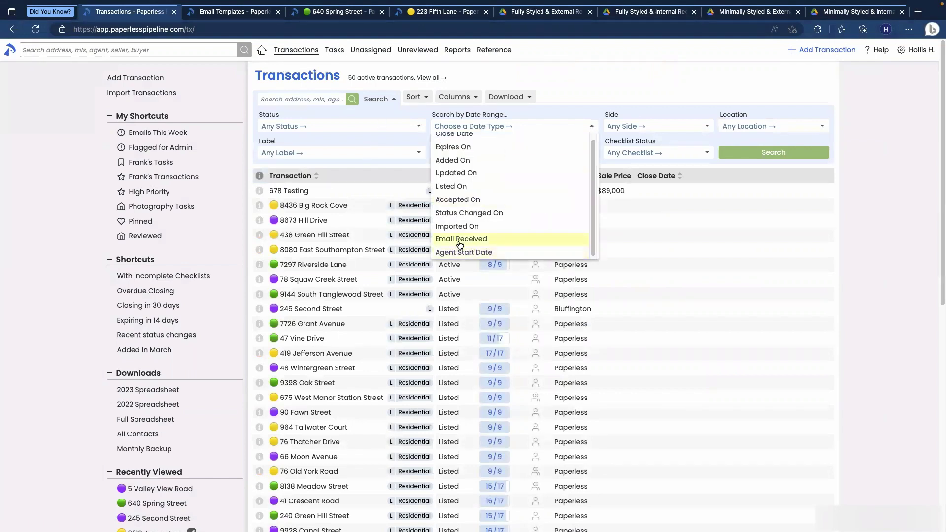
pyautogui.click(459, 240)
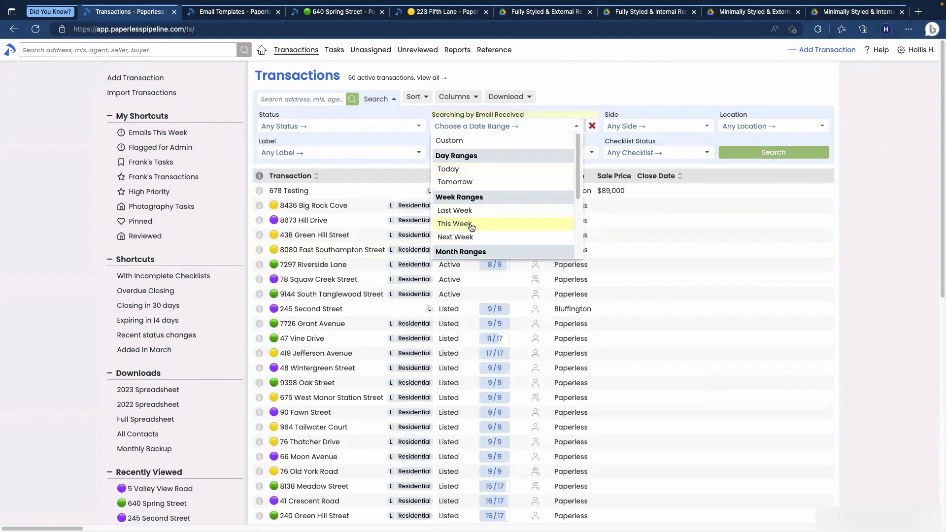
pyautogui.click(471, 225)
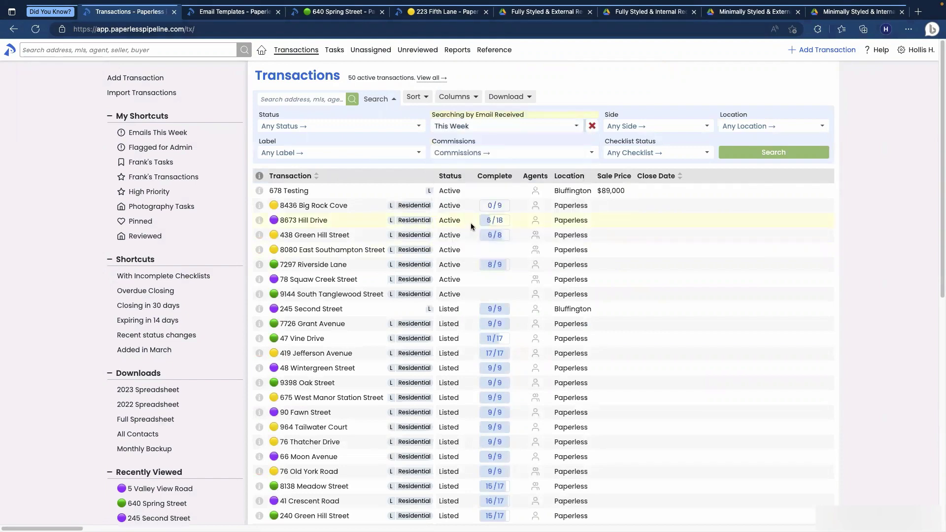
pyautogui.click(734, 154)
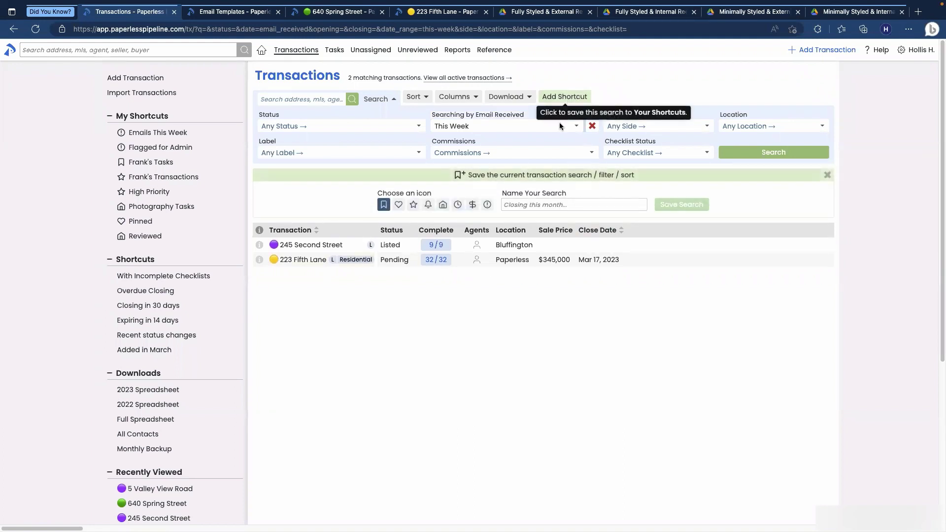
# Step: Save the search as 'Emails This Week' and load it from My Shortcuts
pyautogui.click(518, 203)
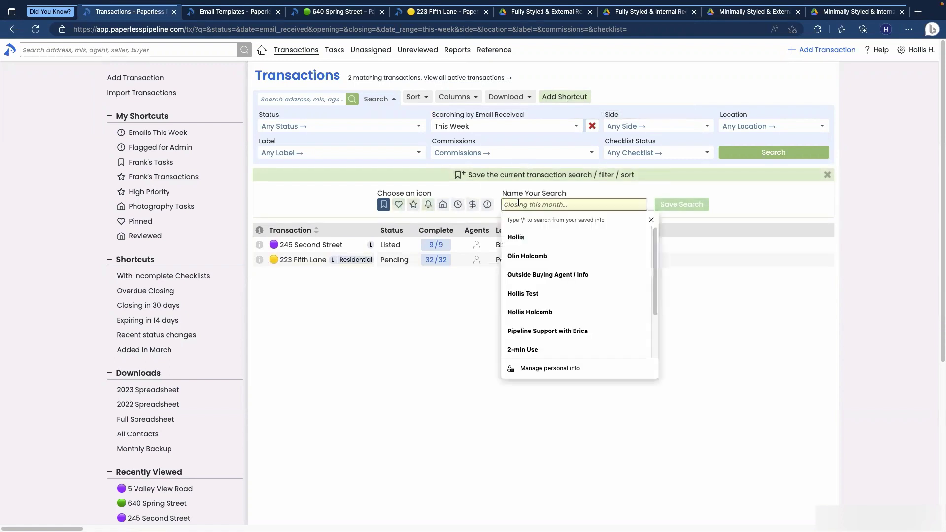
pyautogui.write('Email')
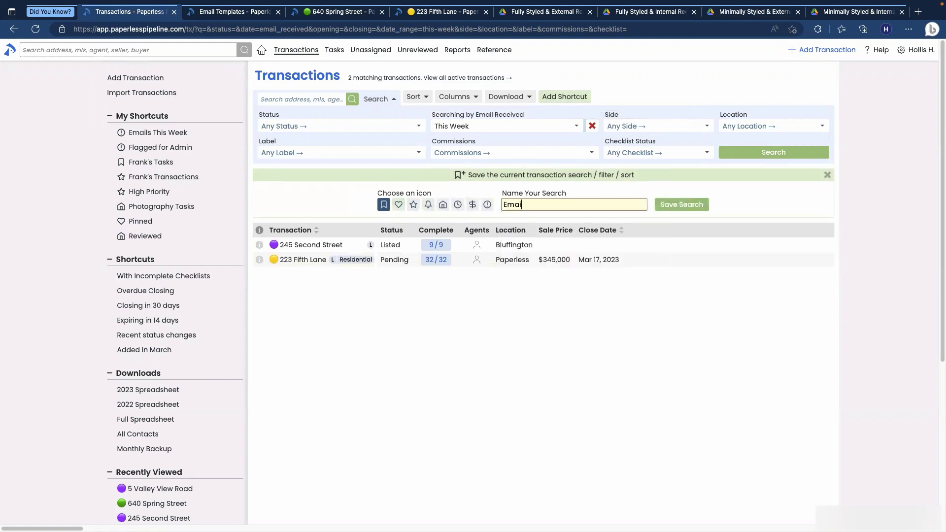
pyautogui.write('s This Week')
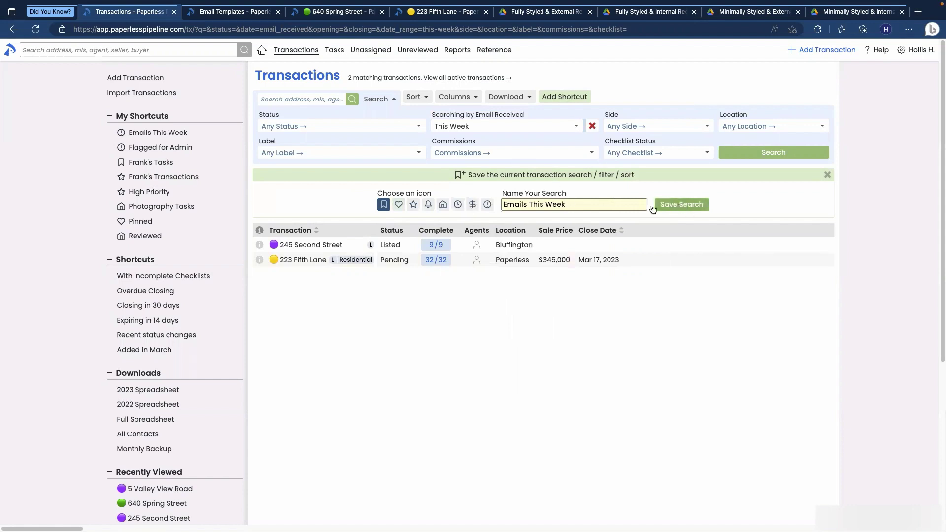
pyautogui.click(148, 134)
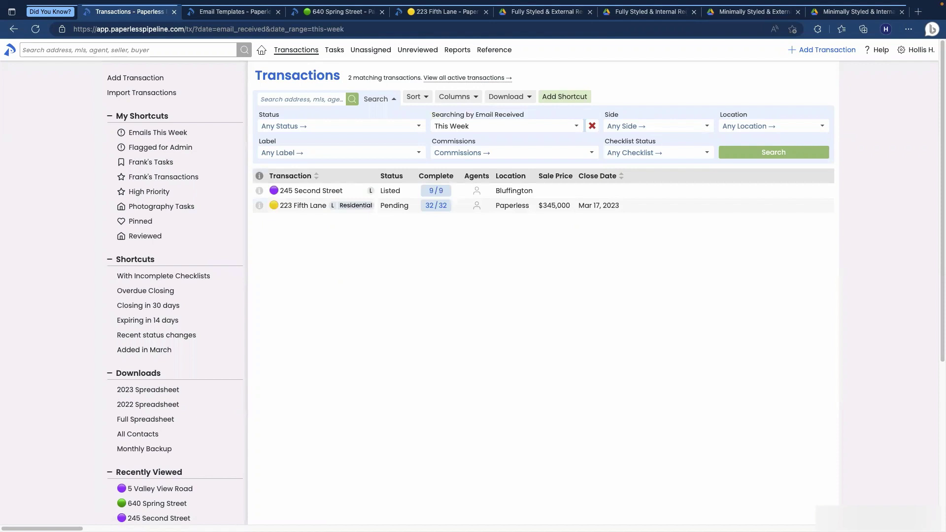
# Step: Run a note: search for 'request to title' across transactions
pyautogui.click(87, 50)
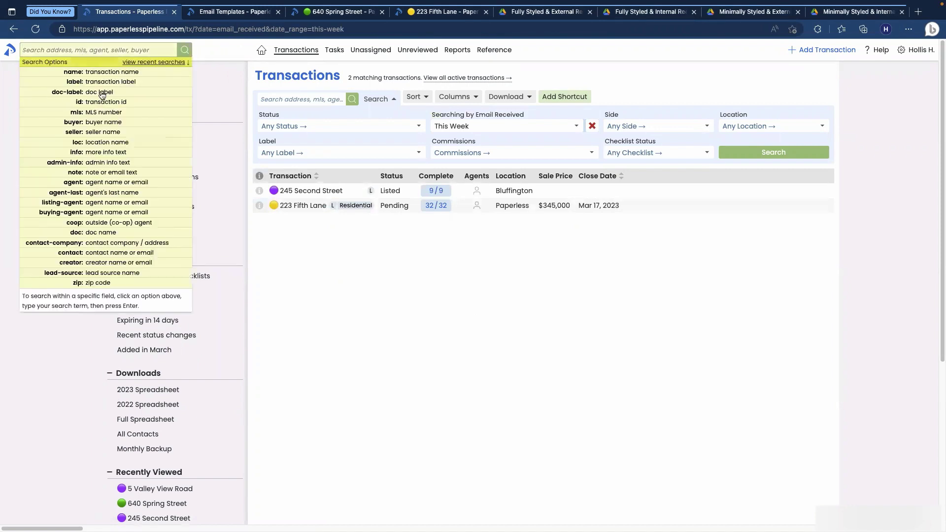
pyautogui.click(95, 177)
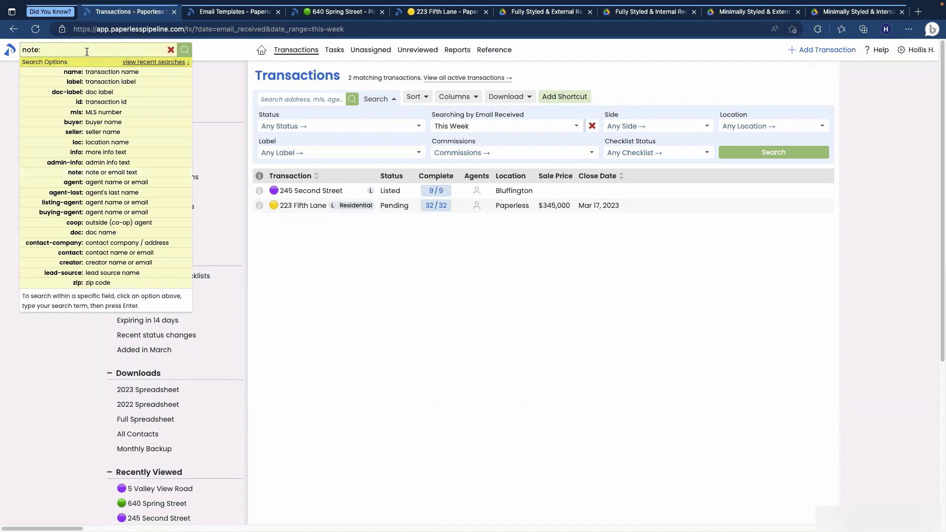
pyautogui.write('request to title')
pyautogui.press('Return')
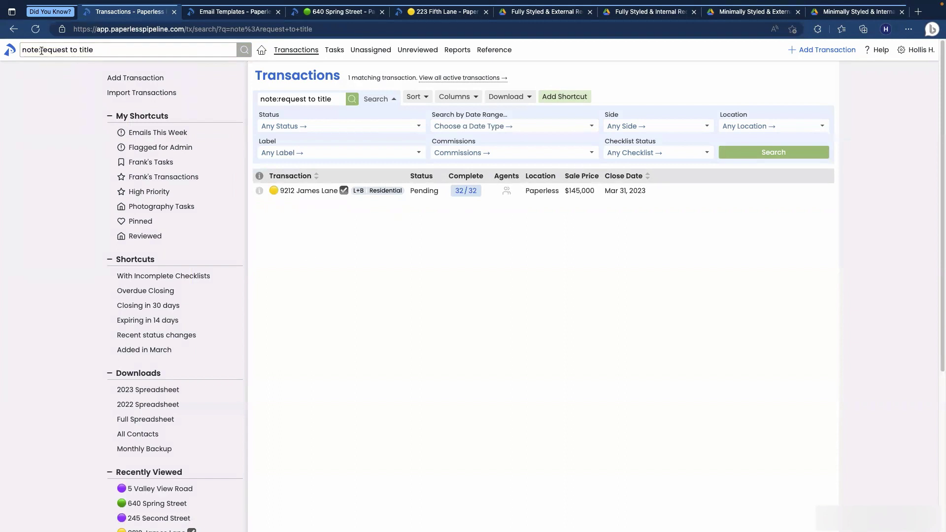
# Step: Replace the search phrase with 'receipt' and rerun the note search
pyautogui.click(95, 50)
pyautogui.moveTo(95, 51); pyautogui.dragTo(125, 51)
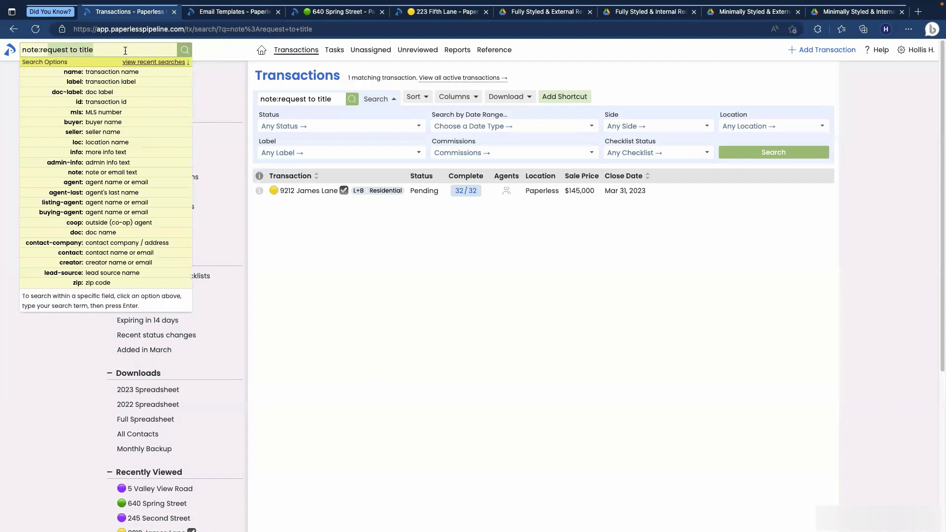
pyautogui.write('receipt')
pyautogui.press('Return')
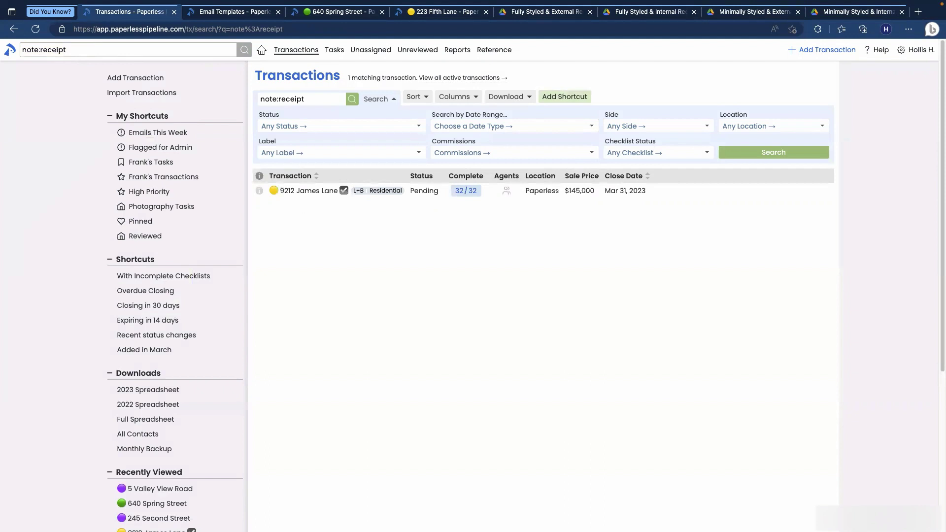
pyautogui.click(311, 192)
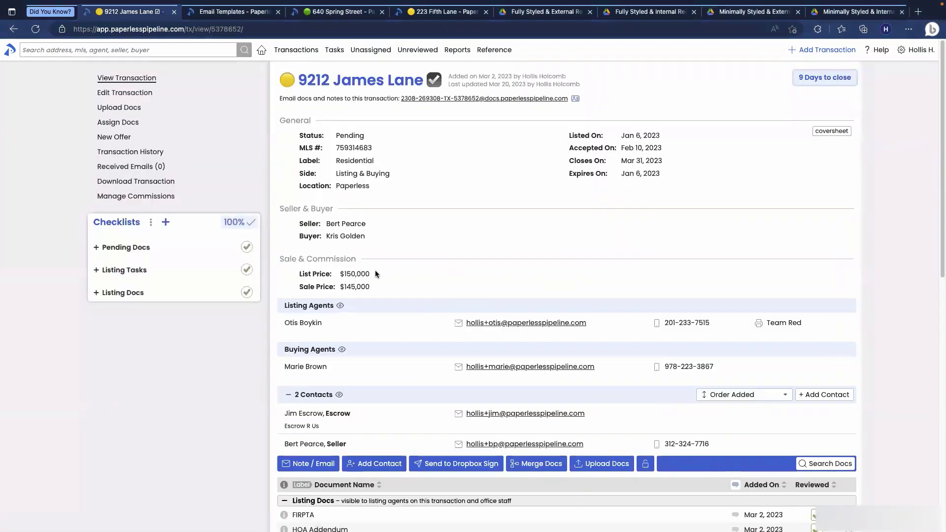
pyautogui.scroll(-10, 375, 272)
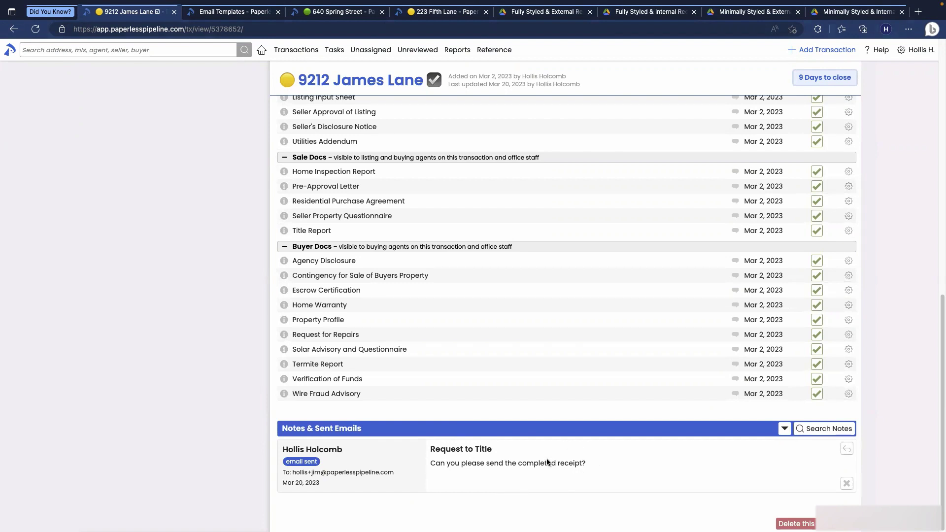
pyautogui.click(820, 432)
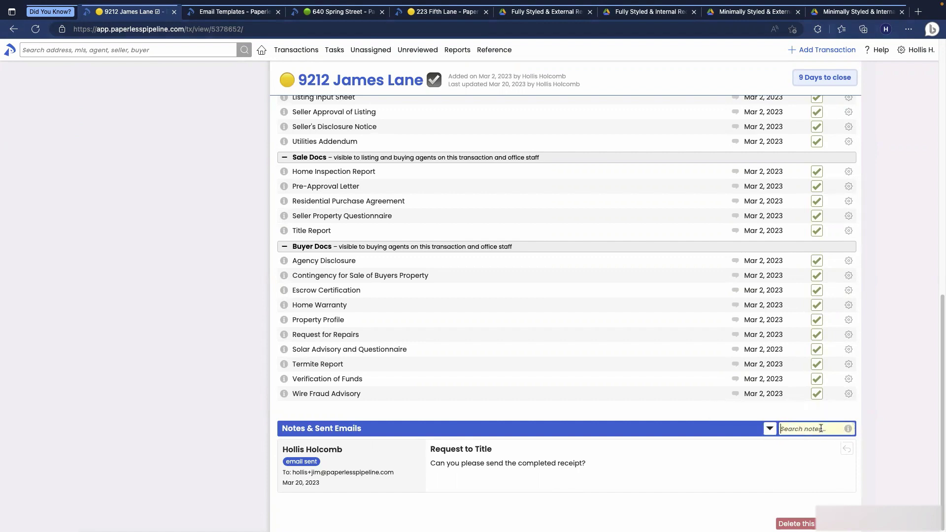
pyautogui.write('receipt')
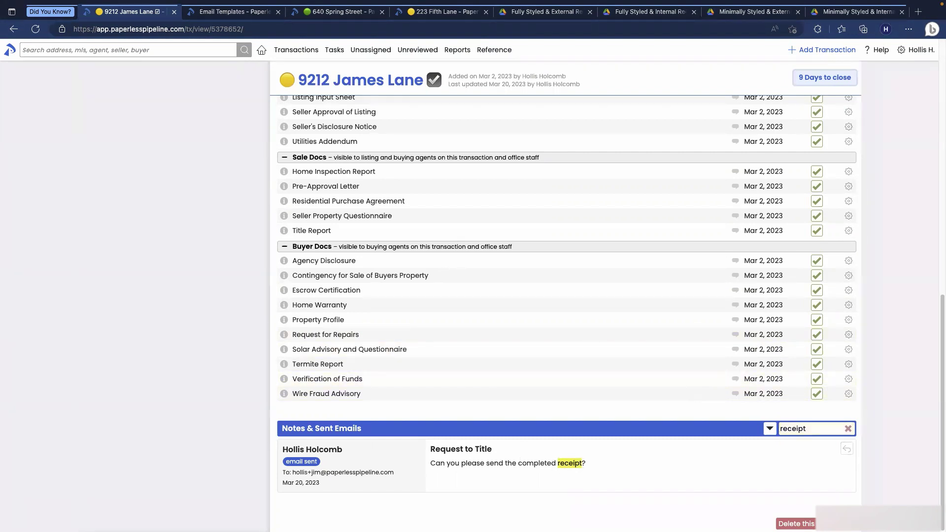
pyautogui.click(282, 53)
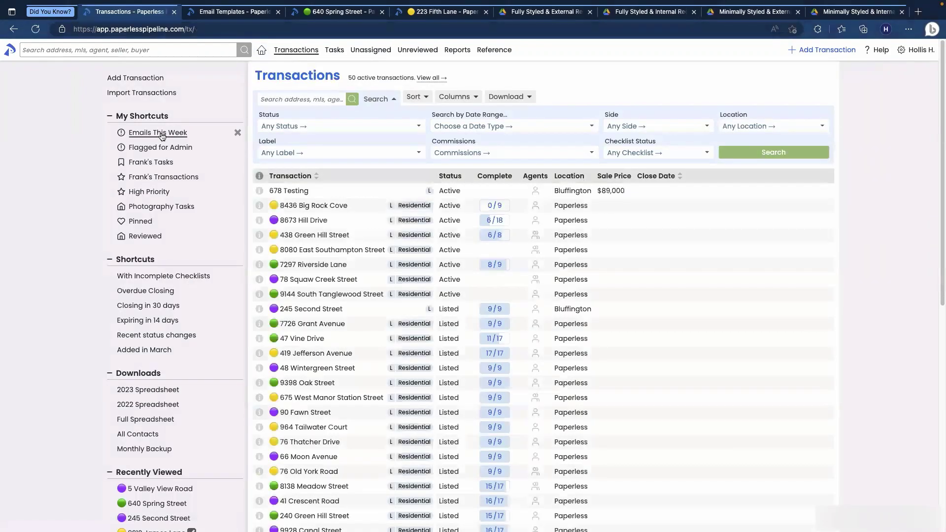
pyautogui.click(162, 133)
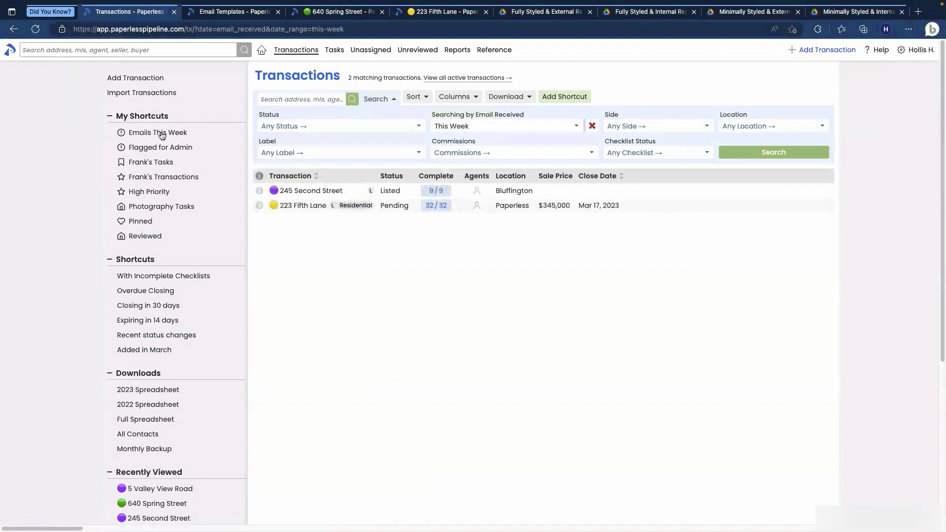
pyautogui.click(302, 206)
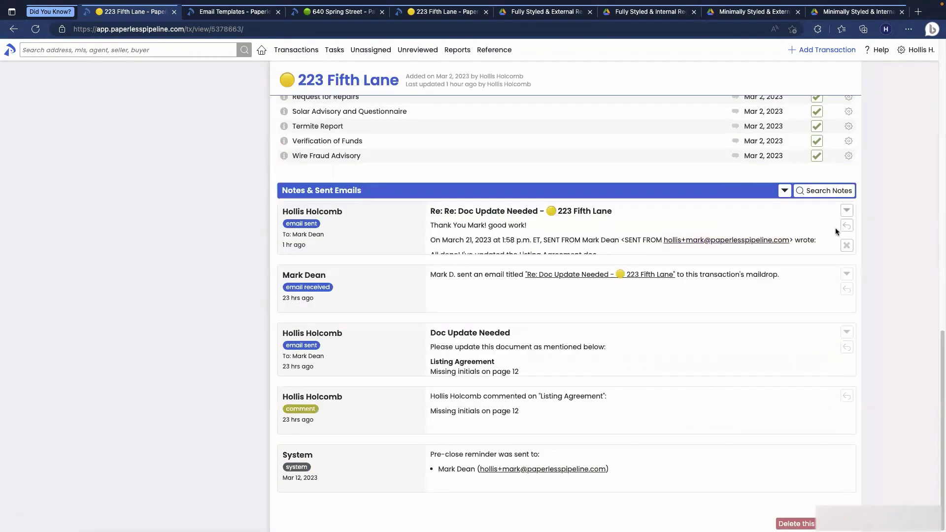
pyautogui.click(848, 272)
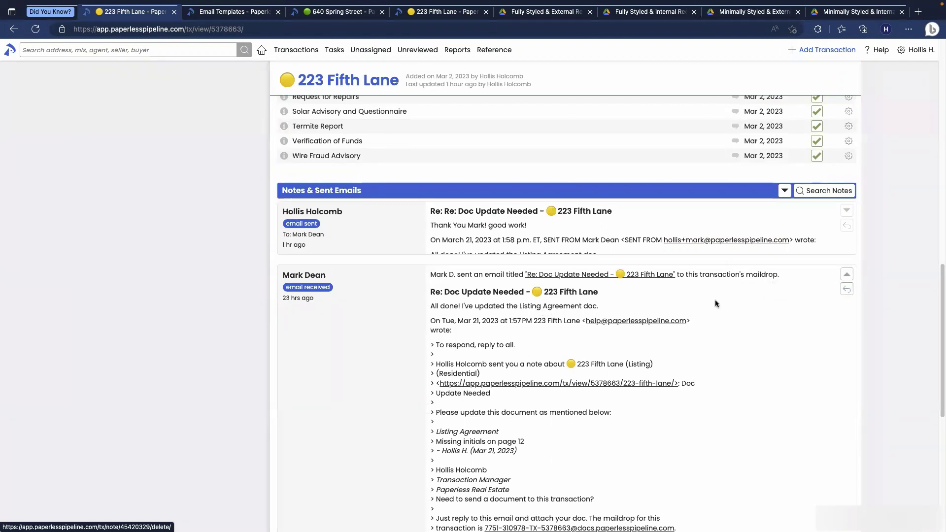
# Step: Reply to the 'Doc Update Needed' email with a short thank-you to the agent, sent without attachments
pyautogui.click(847, 290)
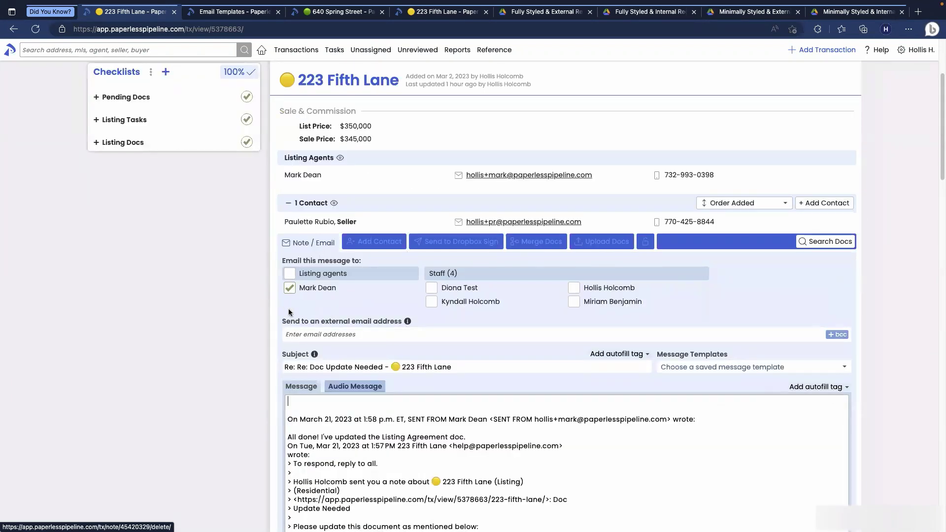
pyautogui.scroll(-1, 246, 281)
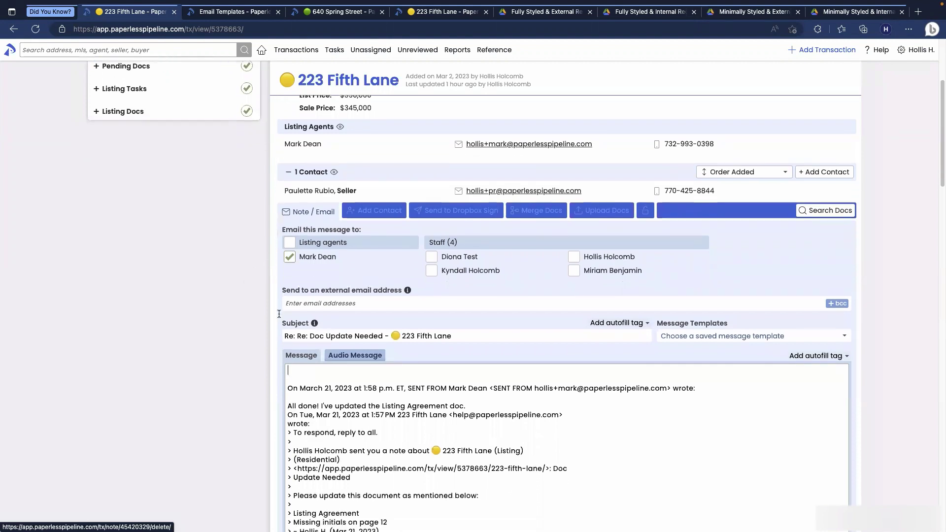
pyautogui.scroll(-2, 296, 345)
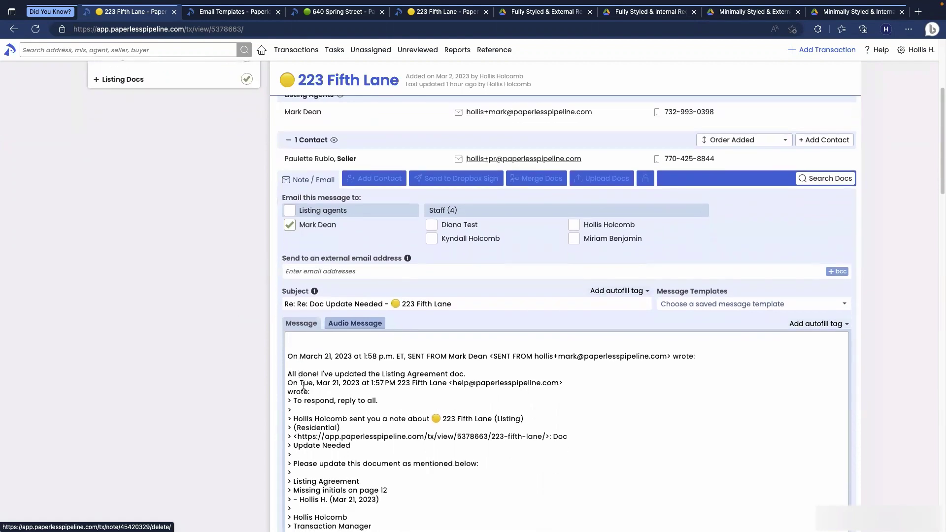
pyautogui.click(299, 337)
pyautogui.write('Thank you Mark! G')
pyautogui.scroll(-5, 690, 394)
pyautogui.click(808, 509)
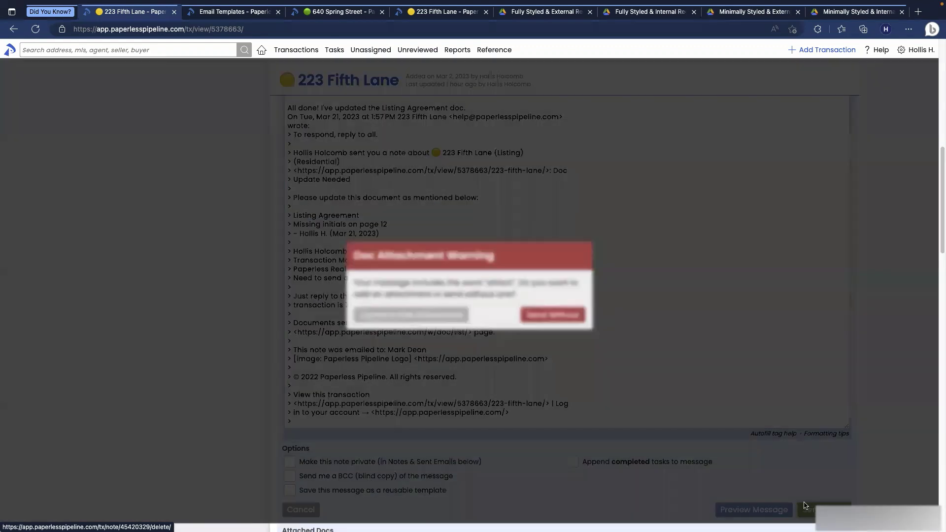
pyautogui.click(530, 316)
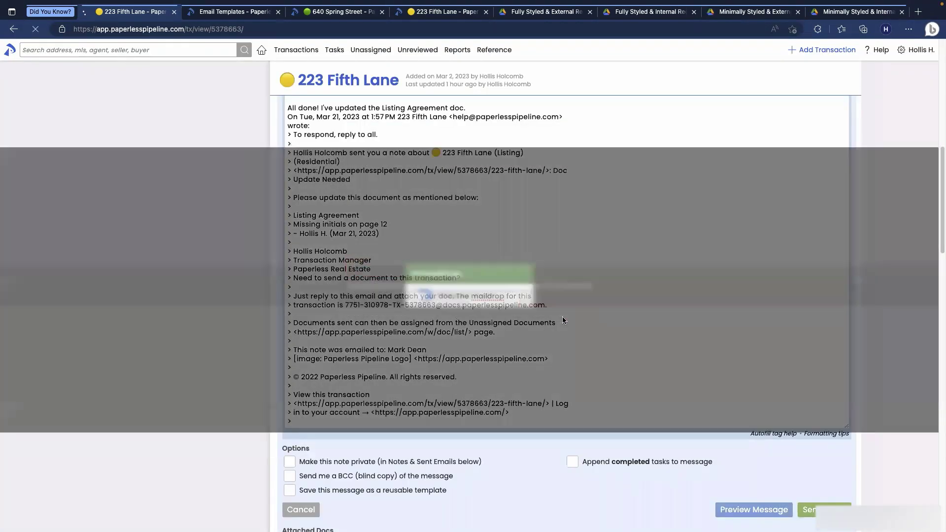